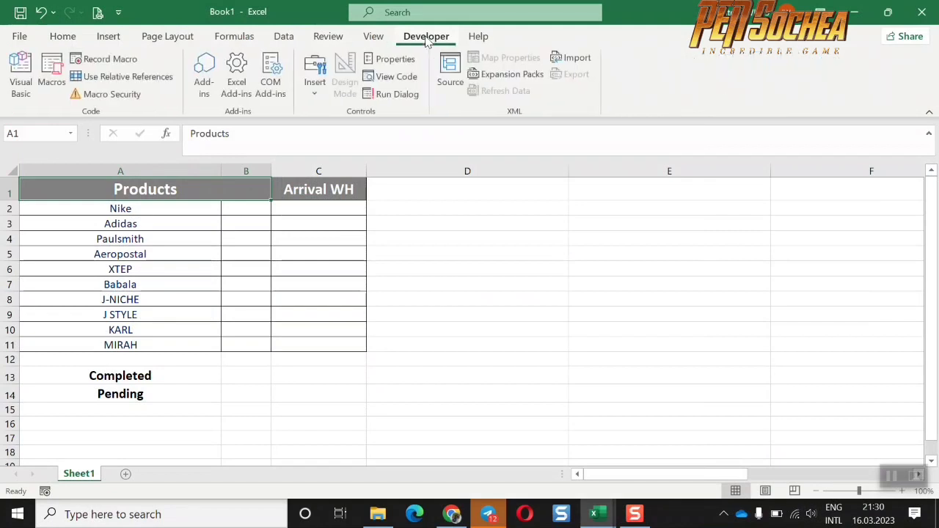
Step: Insert a form-control check box in cell B2 beside Nike and nudge it to sit within the cell
left_click(316, 81)
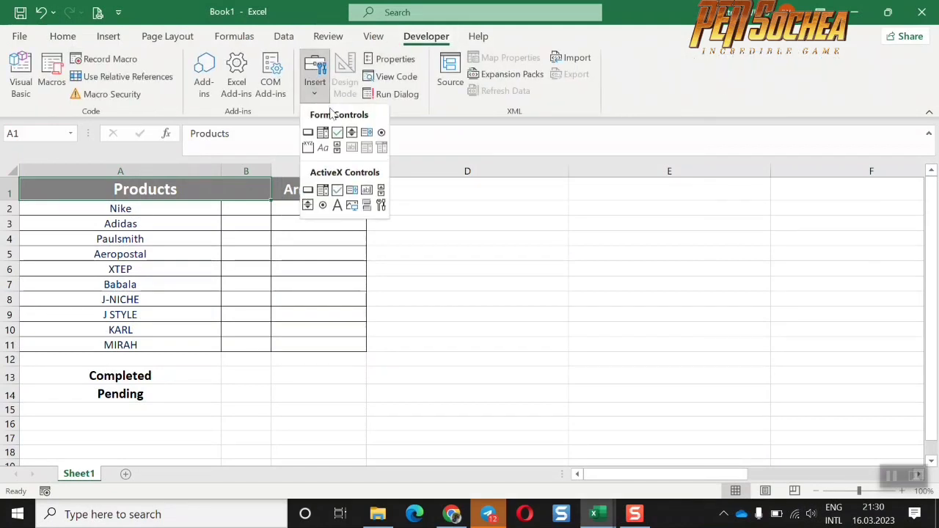
left_click(337, 131)
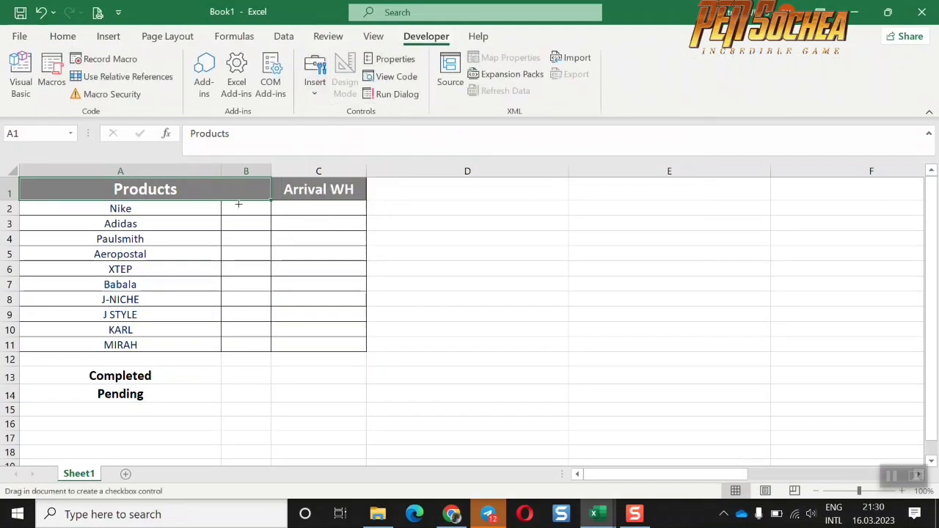
left_click_drag(239, 201, 261, 217)
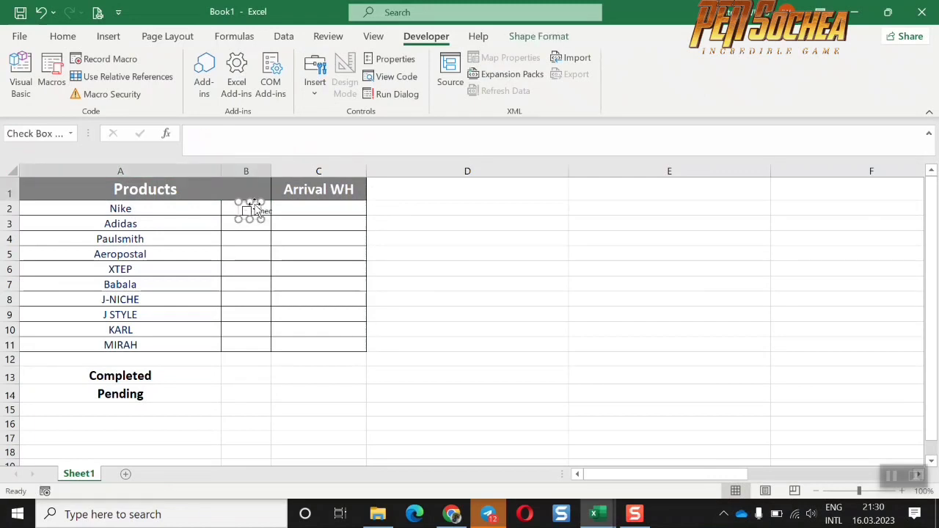
left_click_drag(258, 203, 255, 202)
Step: Remove the label text from the check box in B2 so only the box remains
left_click(256, 206)
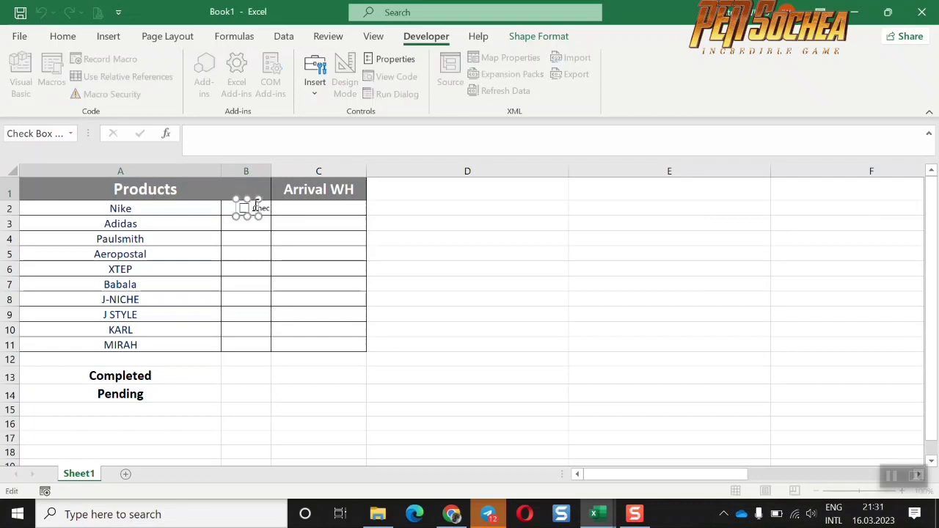
right_click(257, 206)
left_click(317, 279)
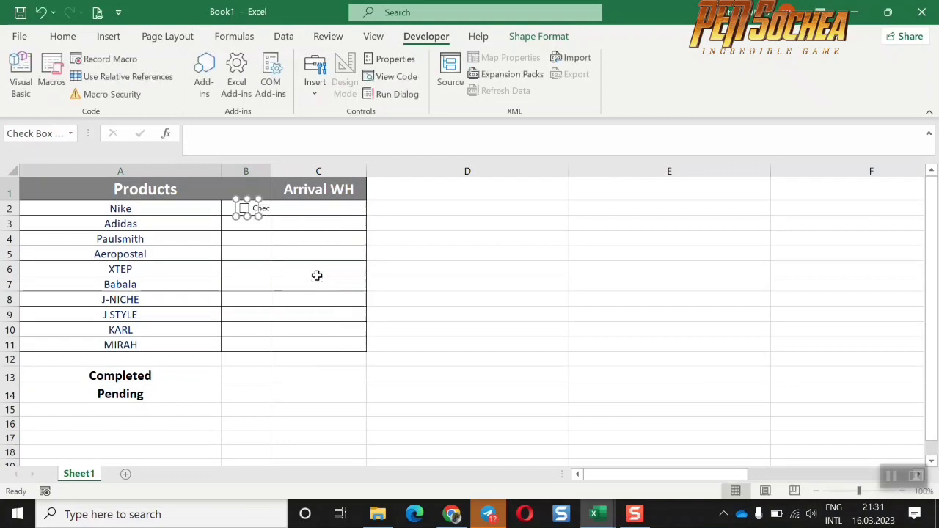
left_click(255, 208)
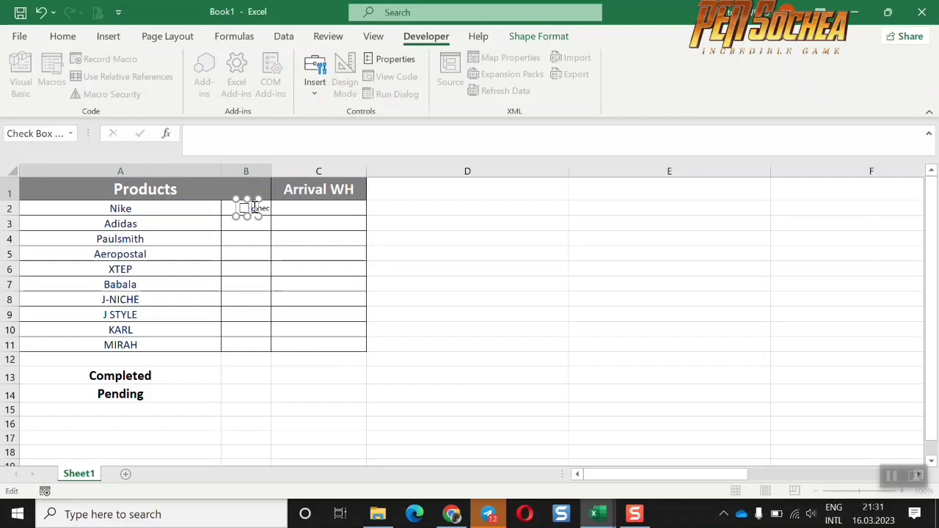
left_click(247, 255)
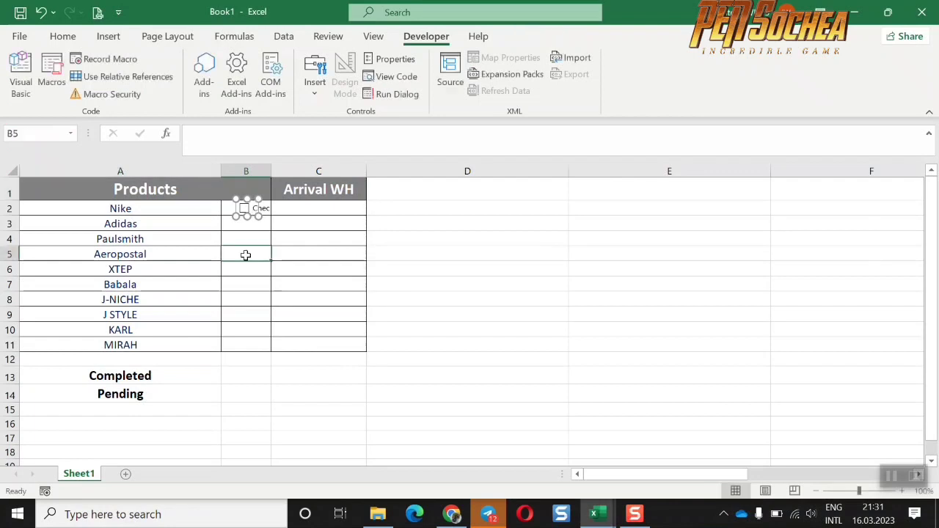
Step: Fill cell B2 with its check box down through B11 to cover every product
left_click(231, 212)
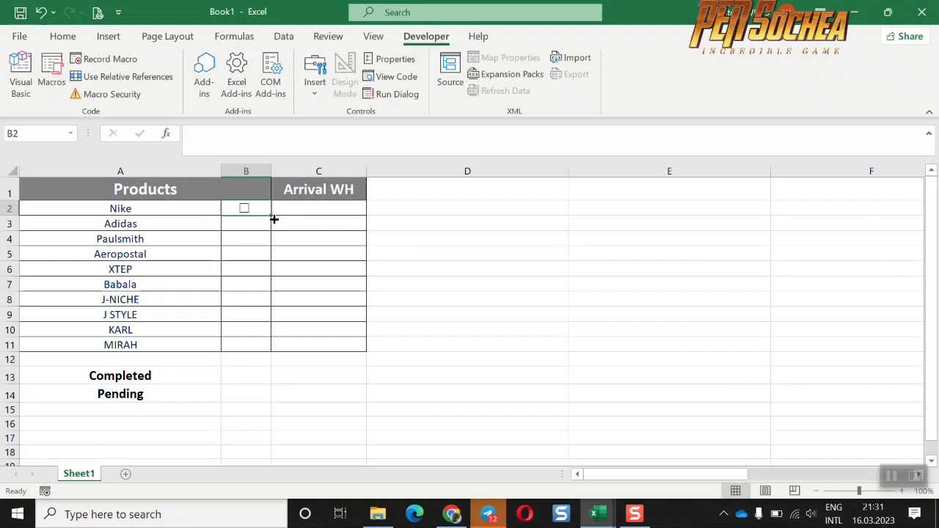
left_click_drag(271, 217, 279, 345)
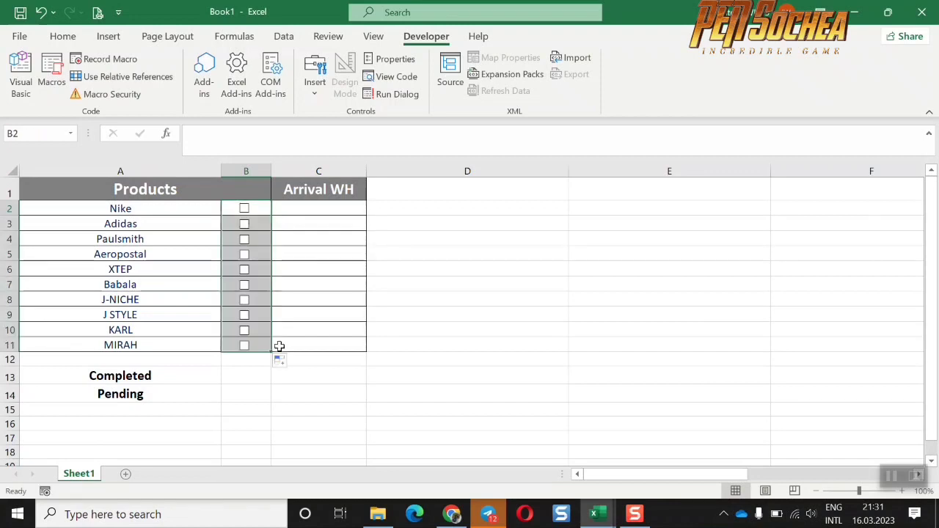
left_click(314, 251)
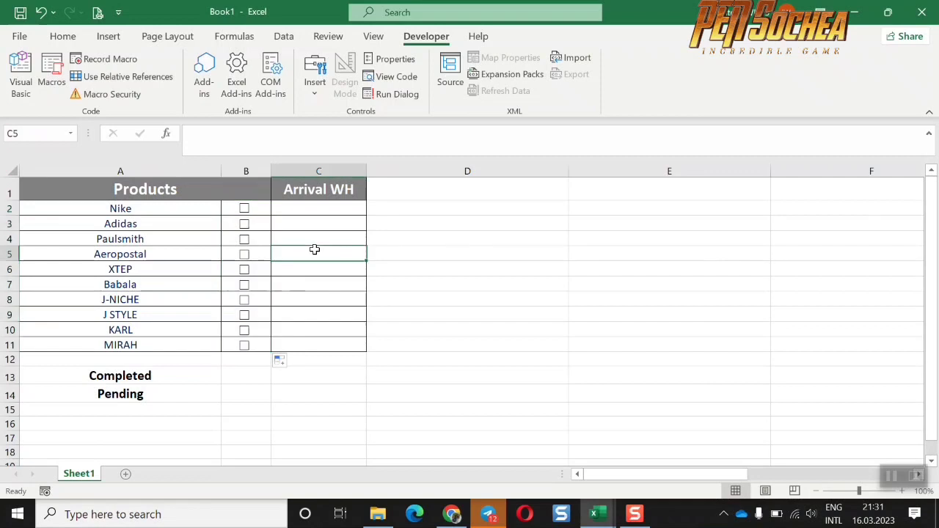
Step: Link the Nike check box in B2 to cell $C$2 in its control format settings
right_click(246, 213)
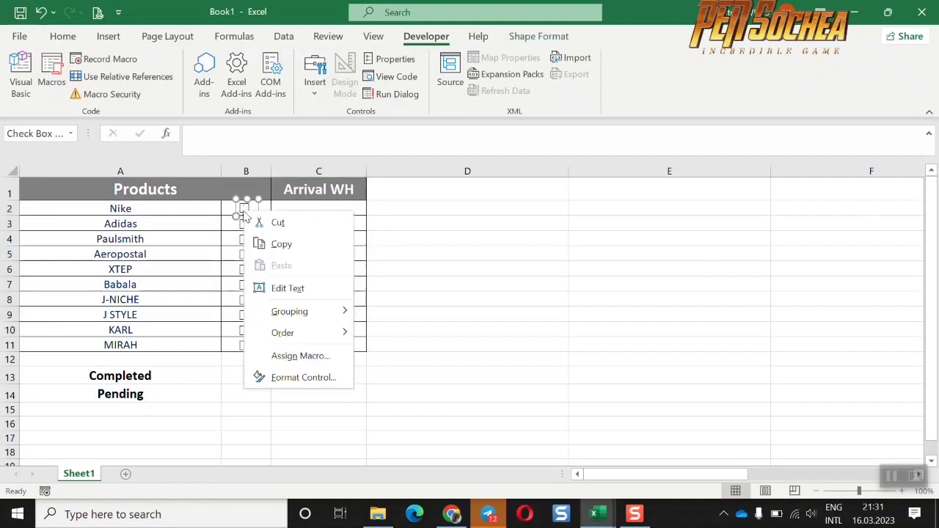
left_click(303, 377)
left_click(604, 212)
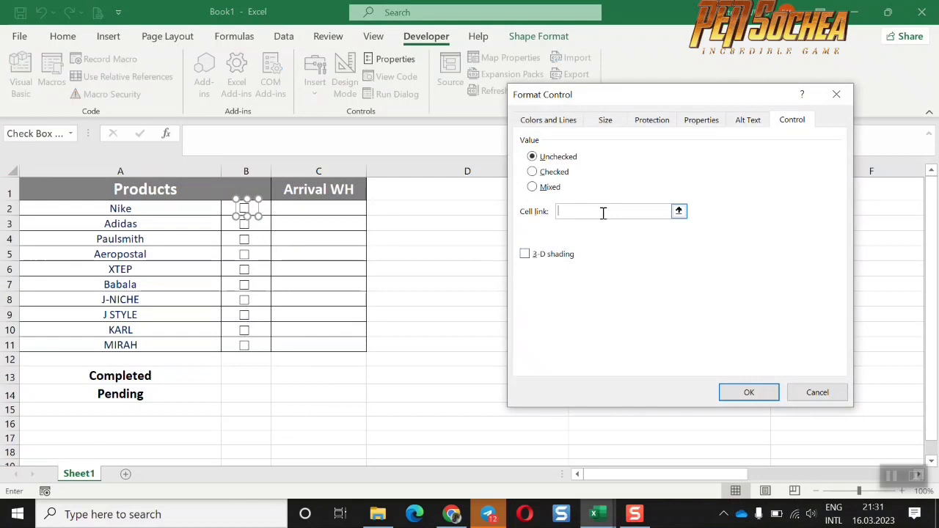
left_click(361, 208)
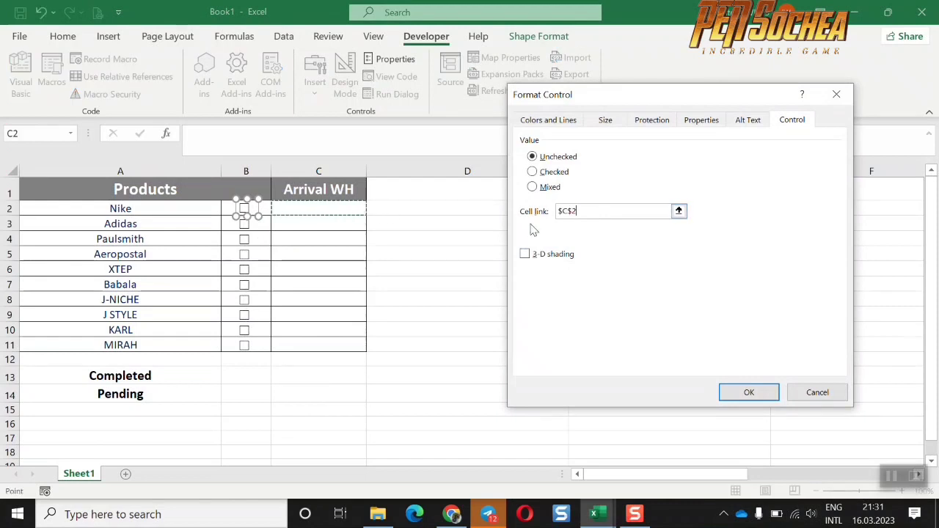
left_click(741, 392)
Step: Link the Adidas check box in B3 to cell $C$3 in its control format settings
right_click(247, 229)
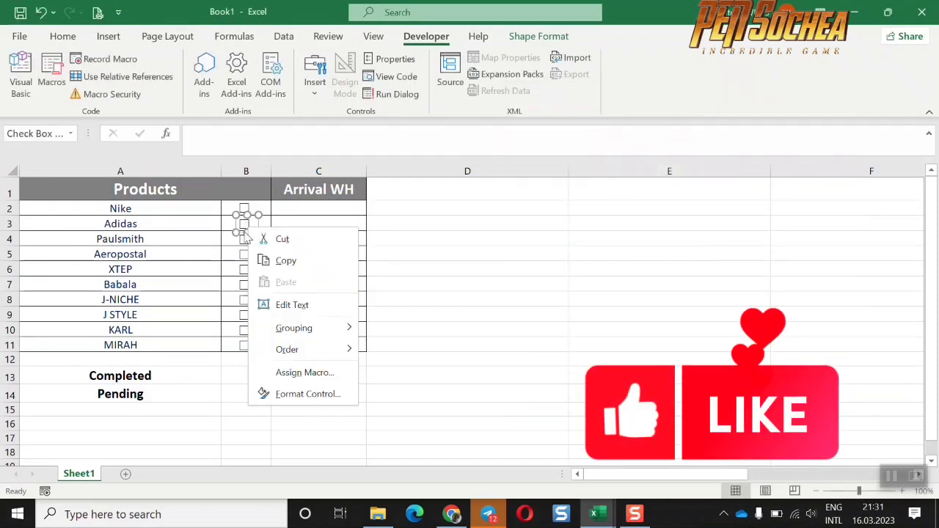
left_click(317, 396)
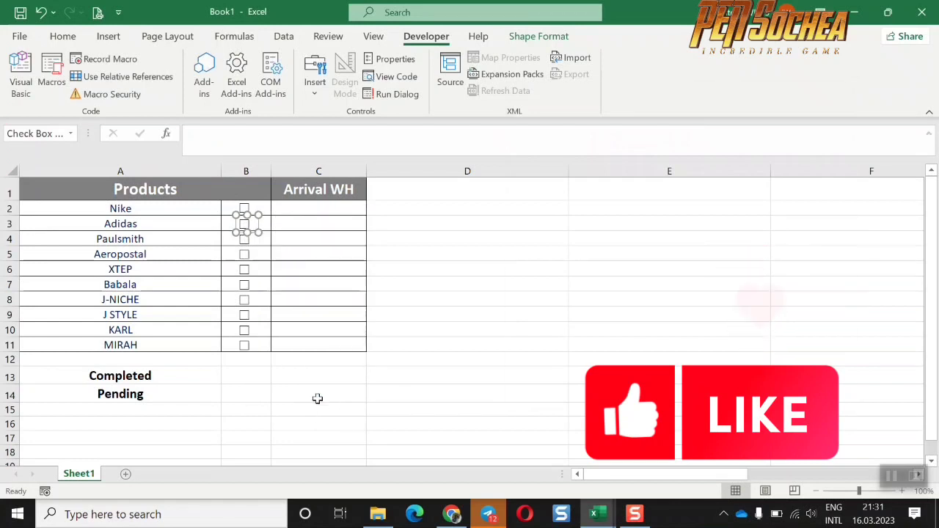
left_click(612, 211)
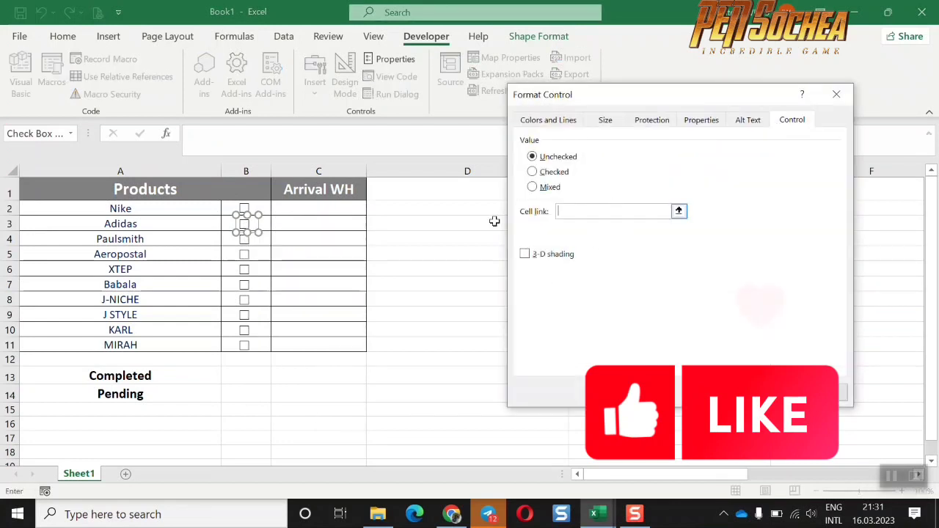
left_click(328, 220)
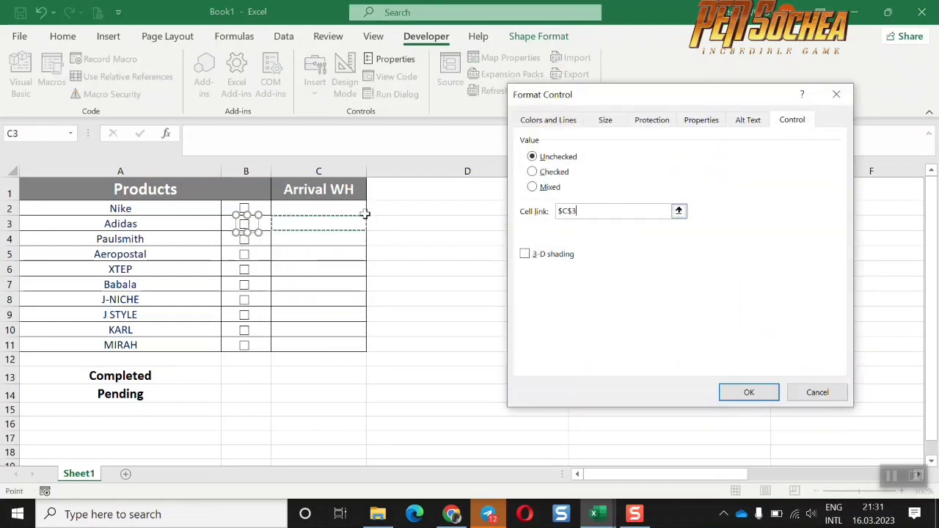
left_click(746, 390)
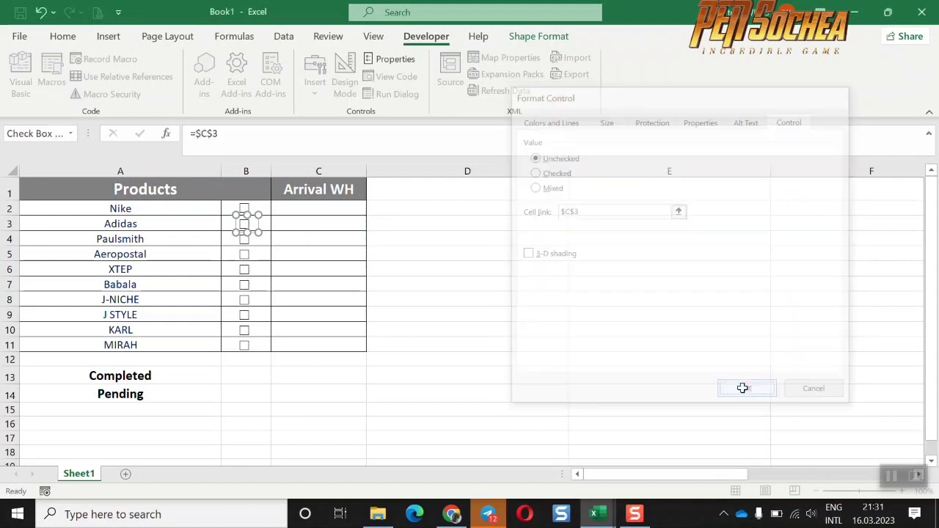
Step: Link the Paulsmith check box in B4 to cell $C$4 in its control format settings
right_click(253, 247)
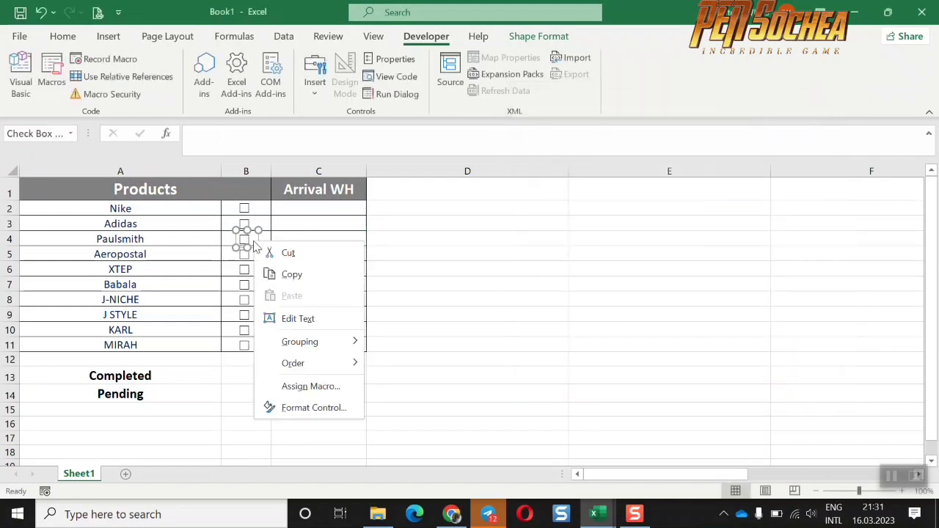
left_click(303, 408)
left_click(606, 210)
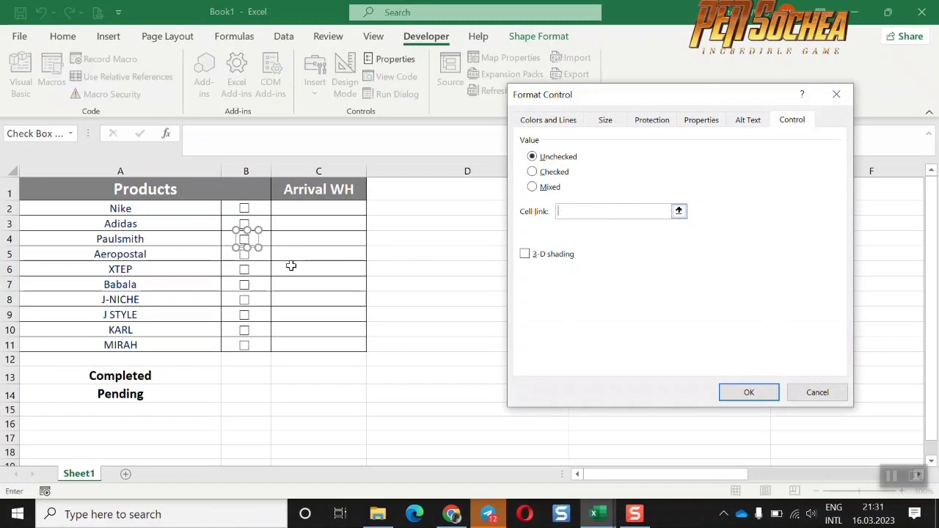
left_click(315, 239)
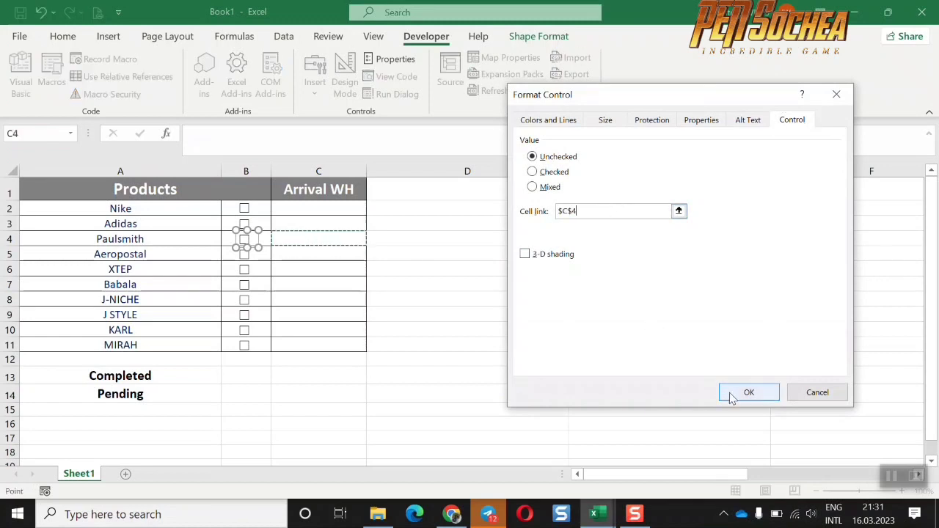
left_click(748, 393)
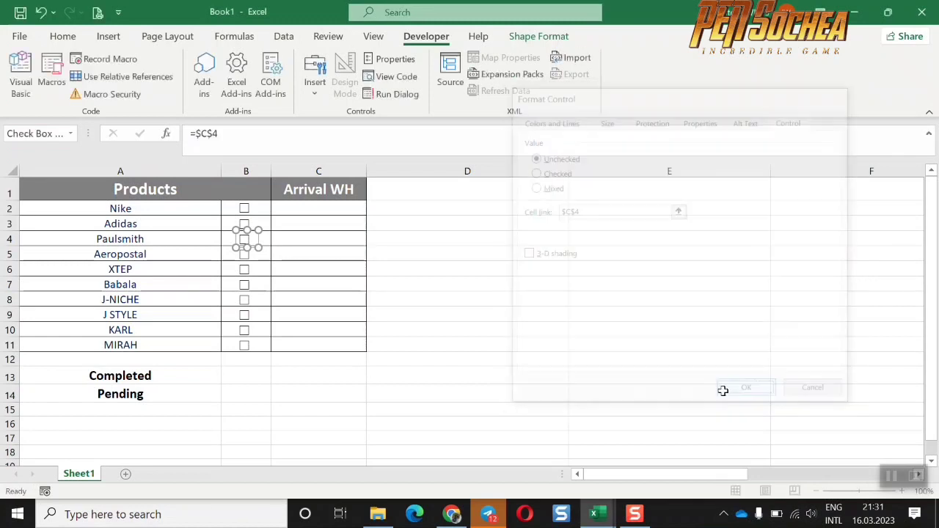
Step: Link the Aeropostal check box in B5 to cell $C$5 in its control format settings
right_click(249, 261)
left_click(304, 424)
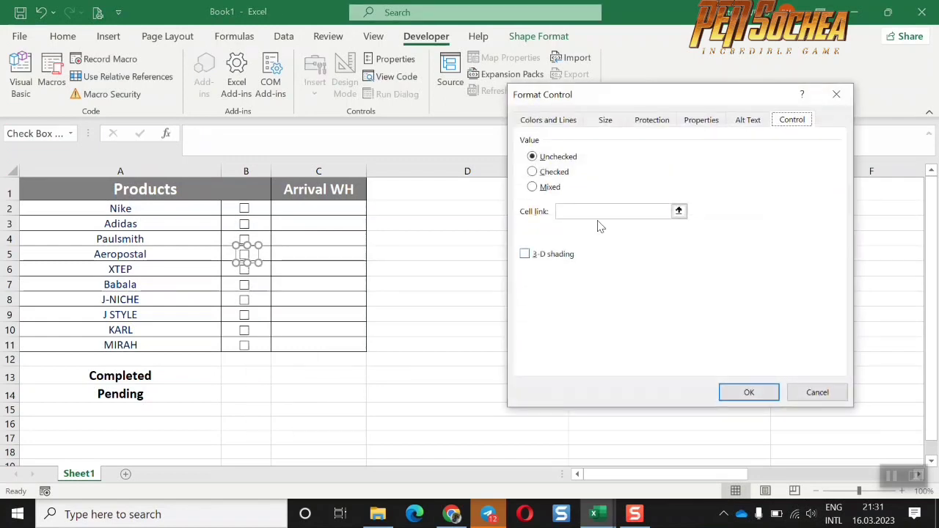
left_click(606, 215)
left_click(303, 256)
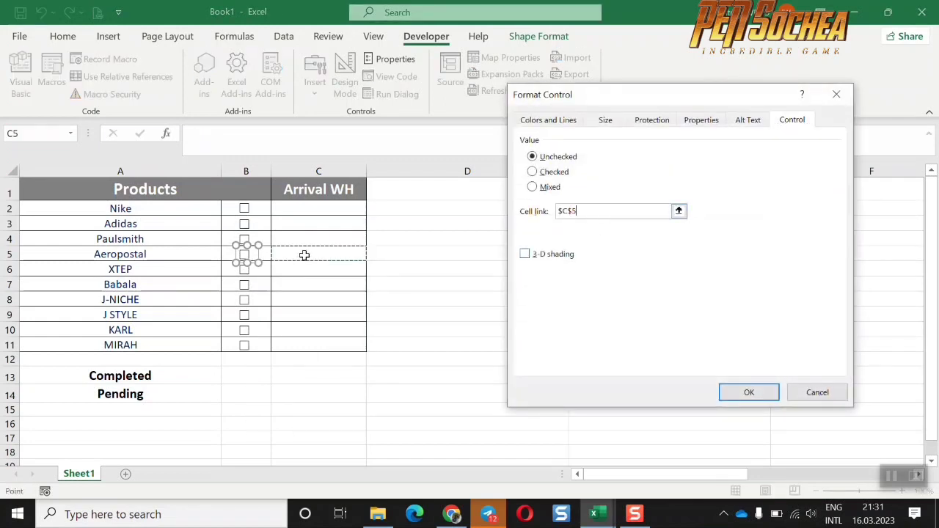
left_click(747, 393)
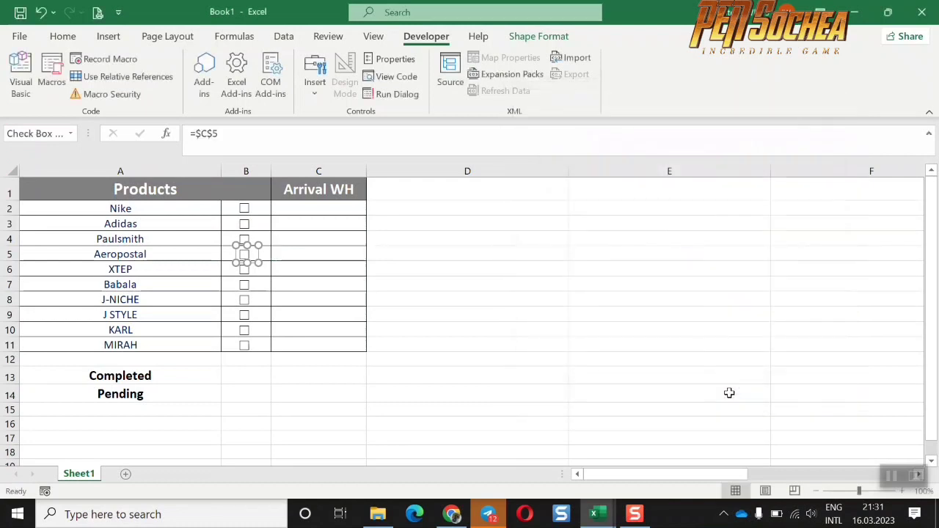
Step: Link the XTEP check box in B6 to cell $C$6 in its control format settings
right_click(248, 278)
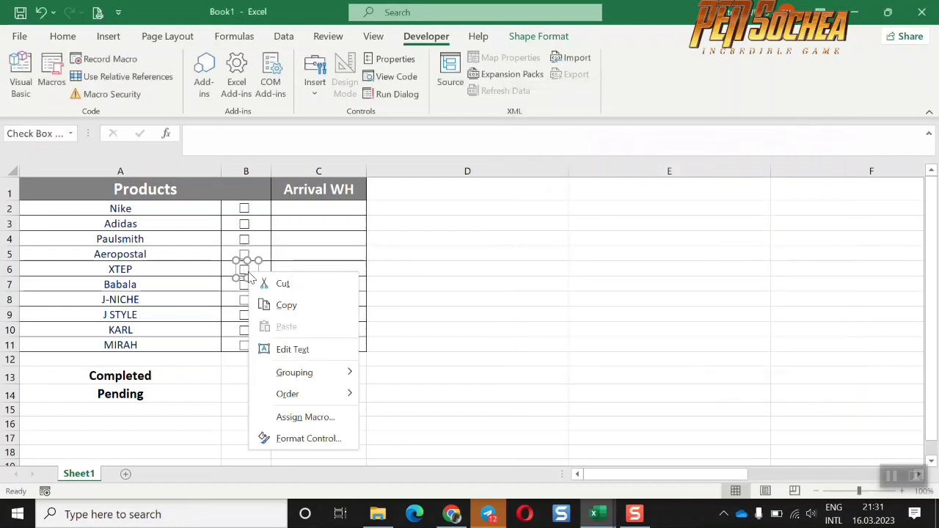
left_click(297, 440)
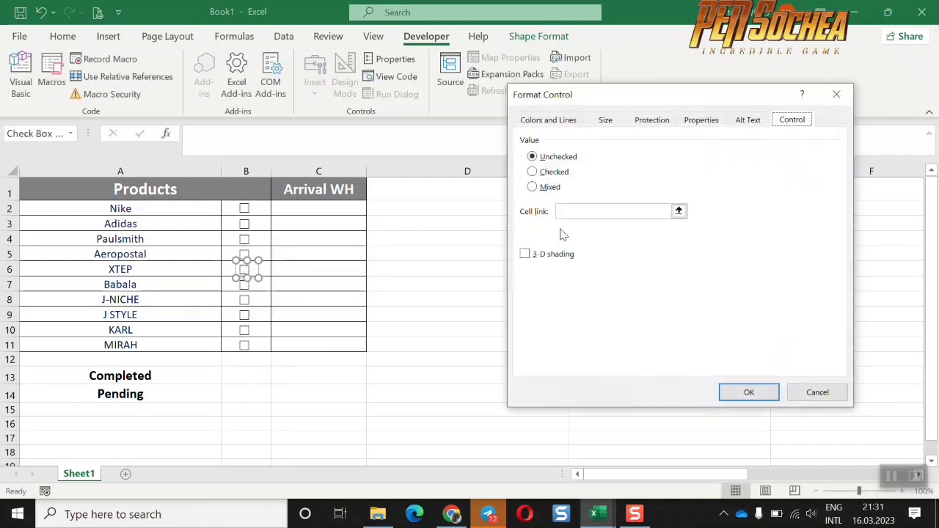
left_click(579, 212)
left_click(320, 271)
left_click(747, 393)
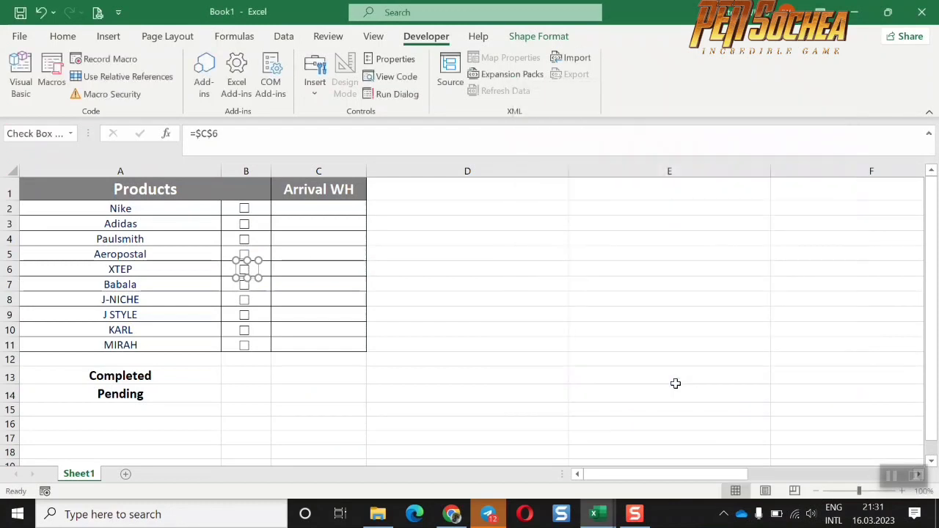
Step: Link the Babala check box in B7 to cell $C$7 in its control format settings
right_click(252, 291)
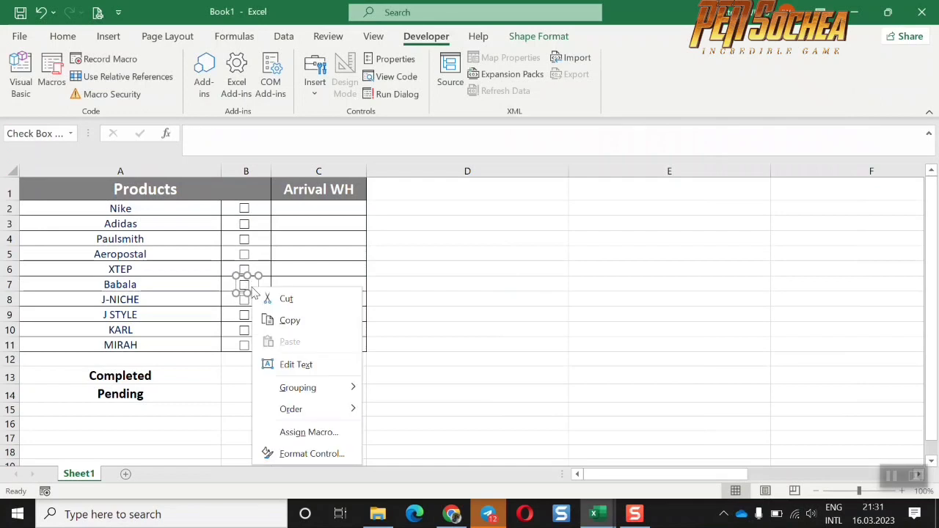
left_click(306, 454)
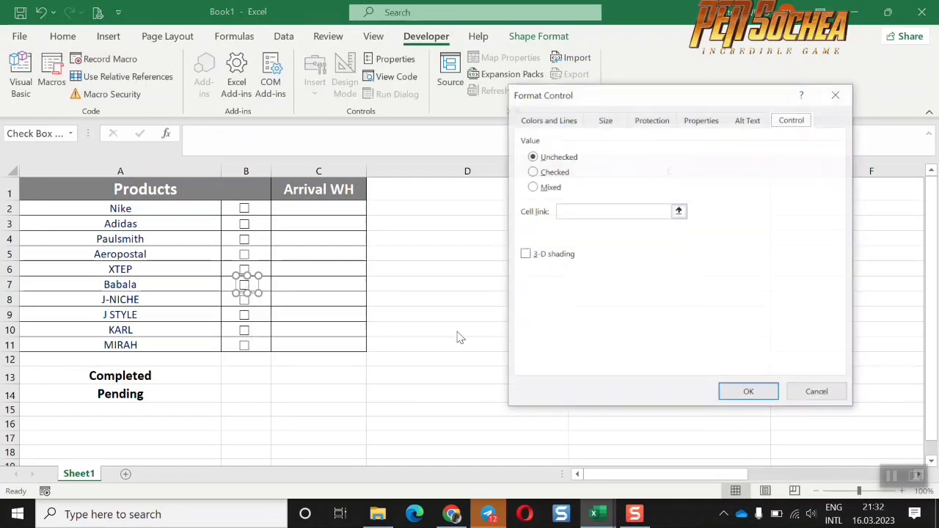
left_click(587, 212)
left_click(333, 286)
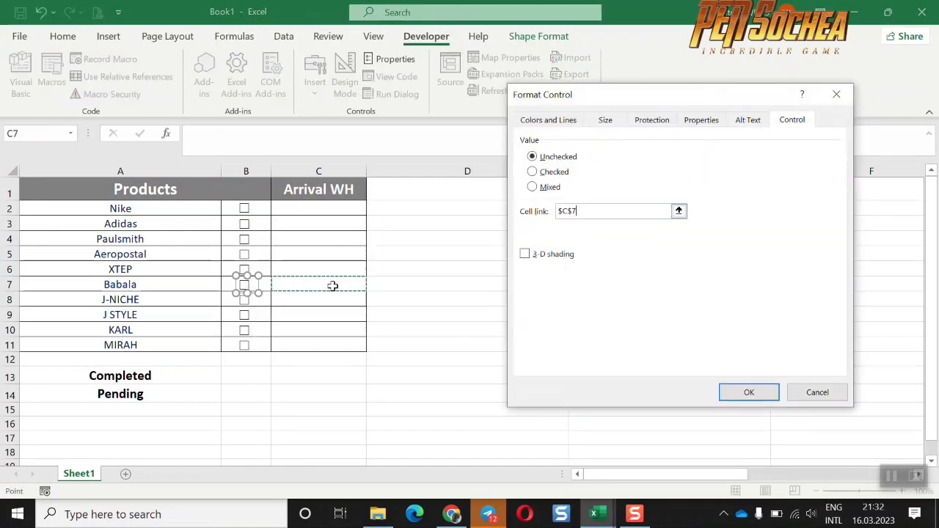
left_click(734, 395)
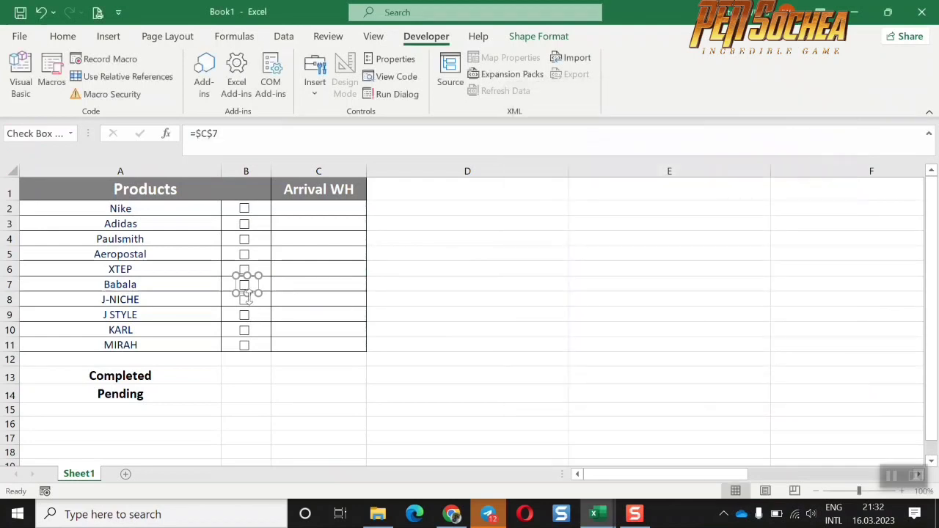
Step: Link the J-NICHE check box in B8 to cell $C$8 in its control format settings
right_click(249, 299)
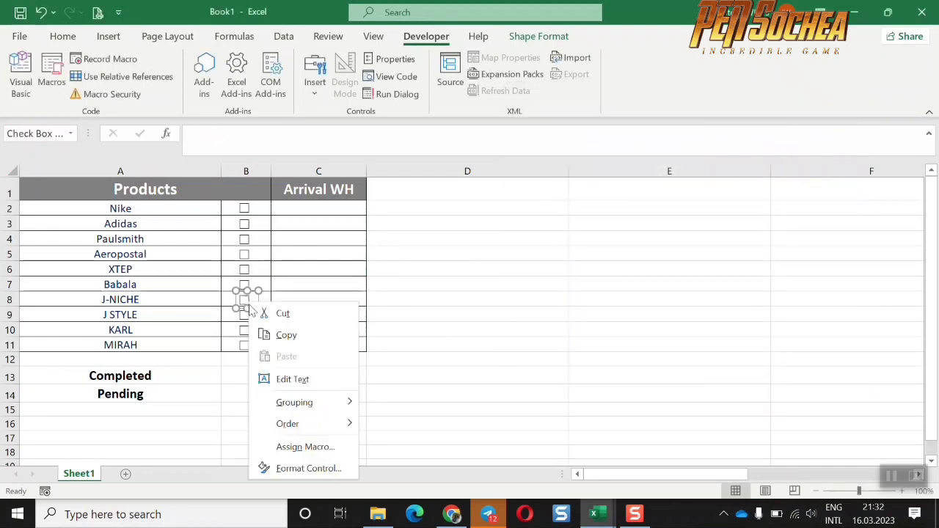
left_click(300, 469)
left_click(587, 211)
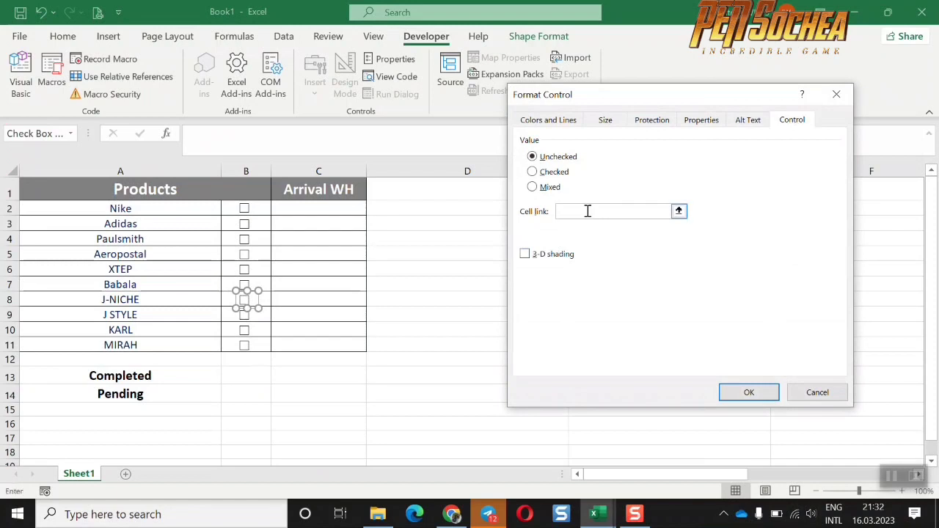
left_click(296, 300)
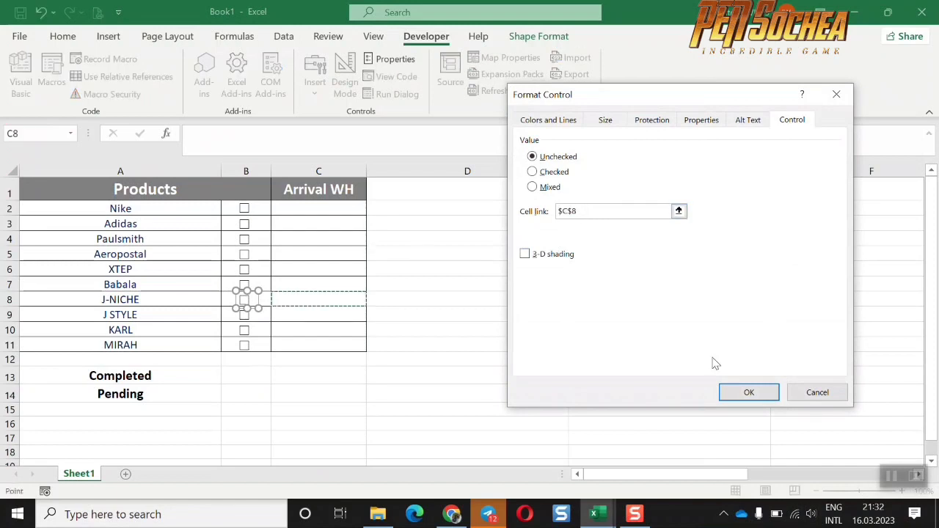
left_click(736, 394)
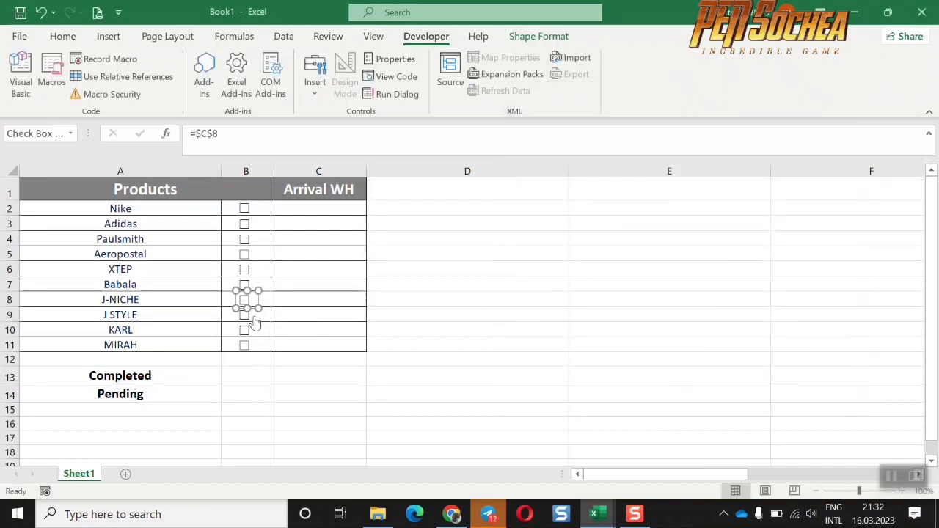
Step: Link the J STYLE check box in B9 to cell $C$9 in its control format settings
right_click(254, 320)
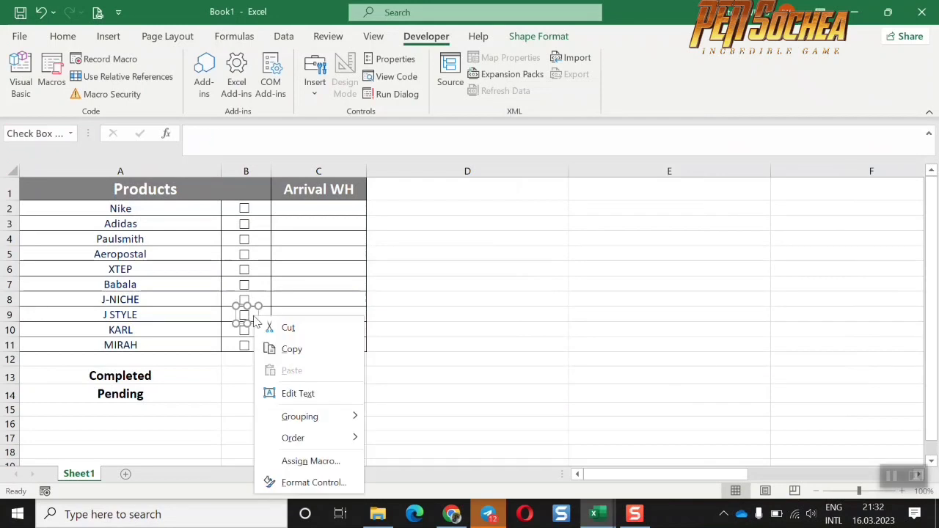
left_click(308, 484)
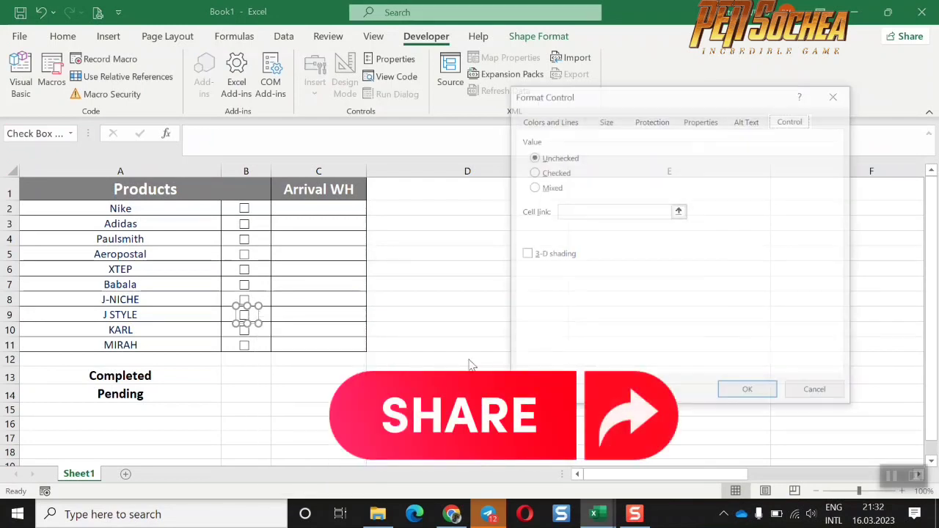
left_click(604, 211)
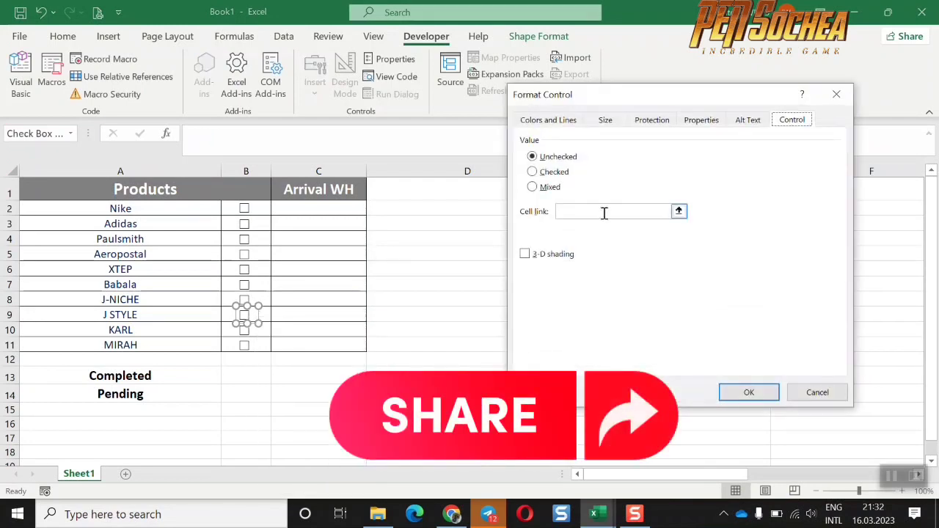
left_click(312, 317)
left_click(747, 394)
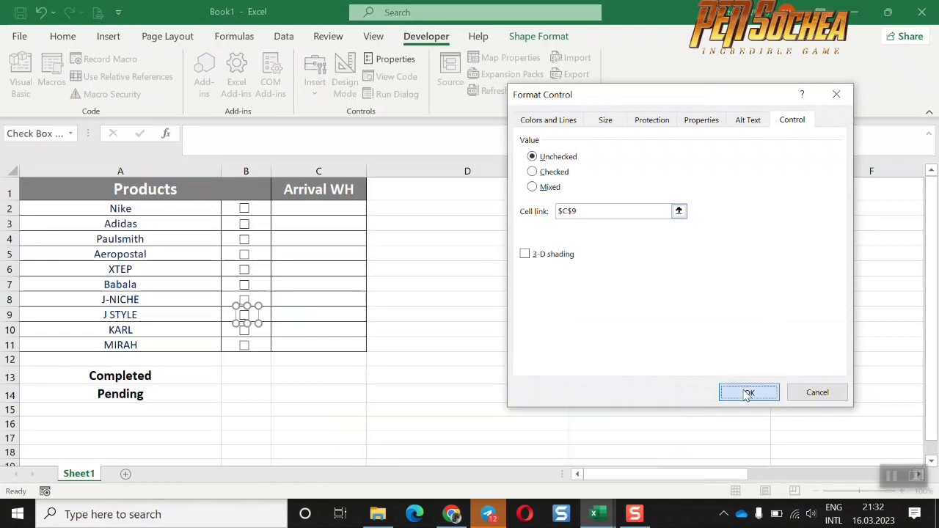
Step: Link the KARL check box in B10 to cell $C$10 in its control format settings
right_click(248, 331)
left_click(298, 318)
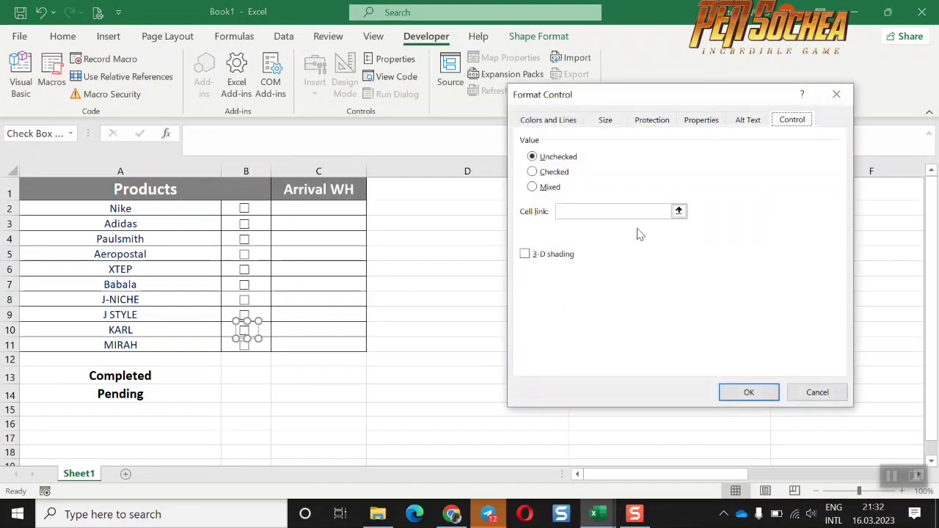
left_click(631, 212)
left_click(351, 327)
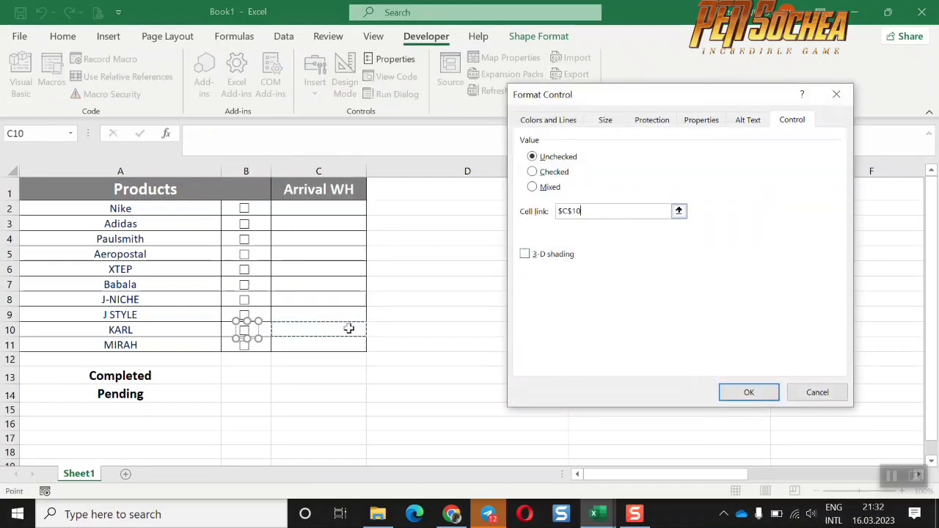
left_click(756, 393)
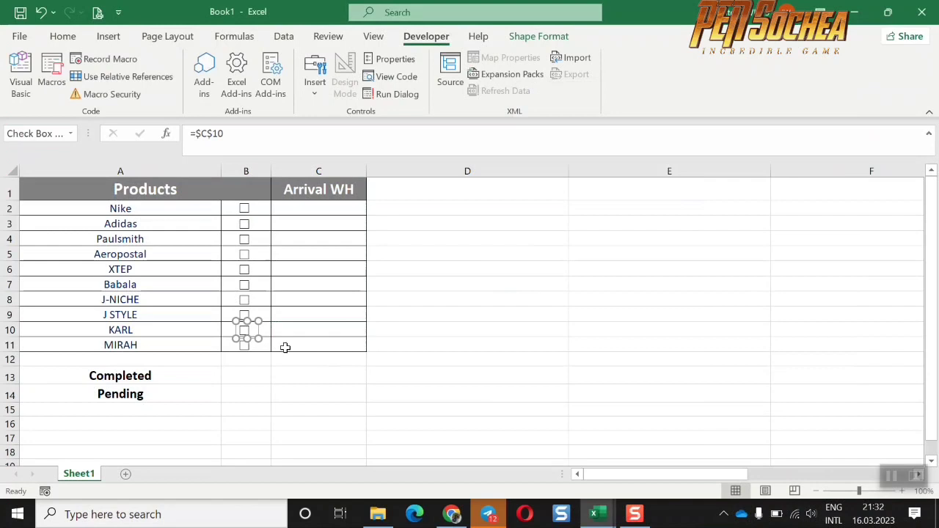
Step: Link the MIRAH check box in B11 to cell $C$11 in its control format settings
right_click(246, 348)
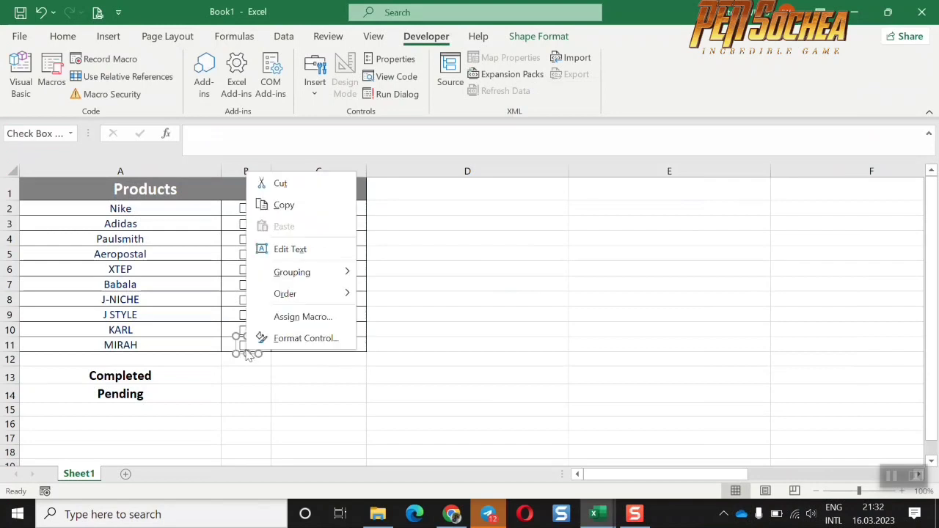
left_click(305, 338)
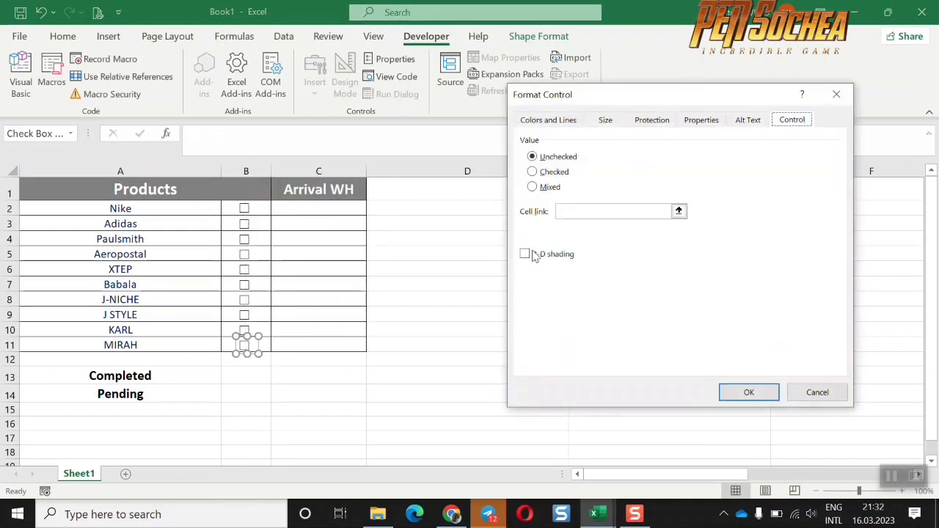
left_click(582, 211)
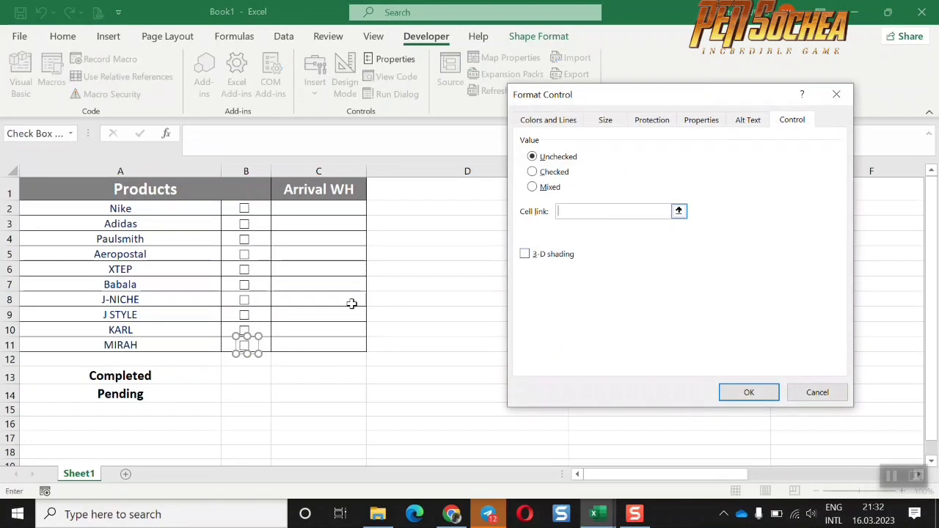
left_click(298, 347)
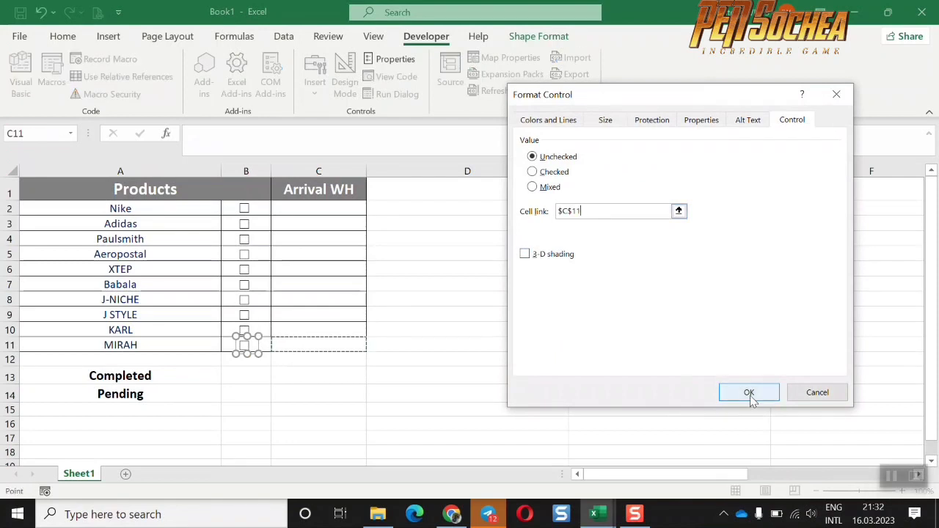
left_click(749, 393)
Step: Tick the check boxes for Adidas, Aeropostal, Babala and J STYLE
left_click(318, 285)
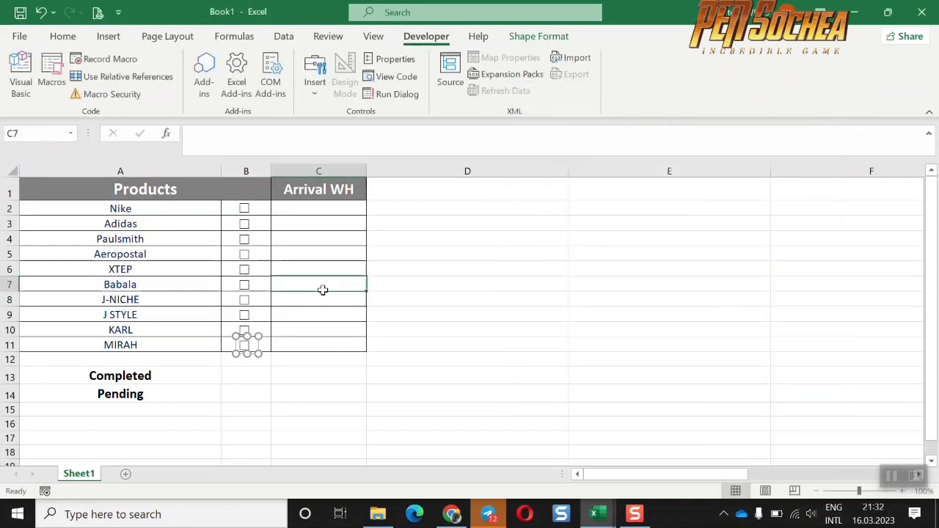
left_click(245, 225)
left_click(245, 254)
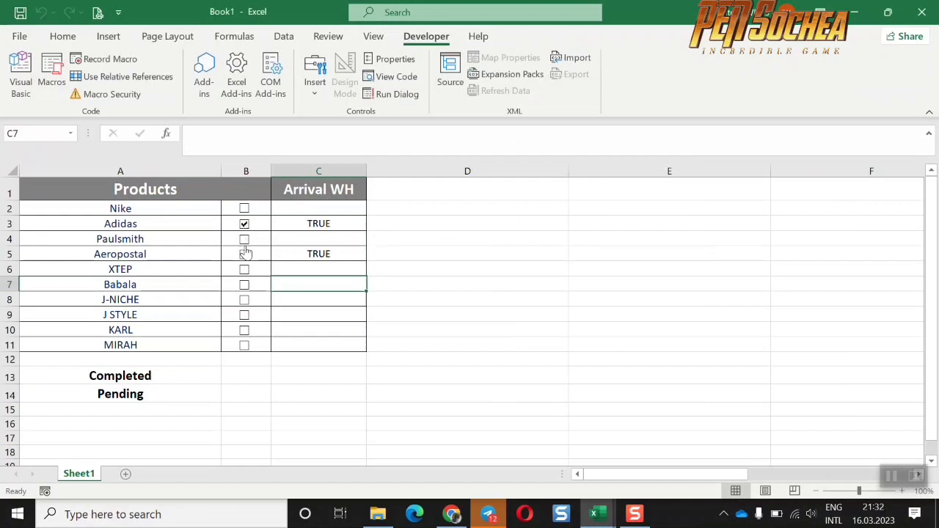
left_click(244, 286)
left_click(244, 321)
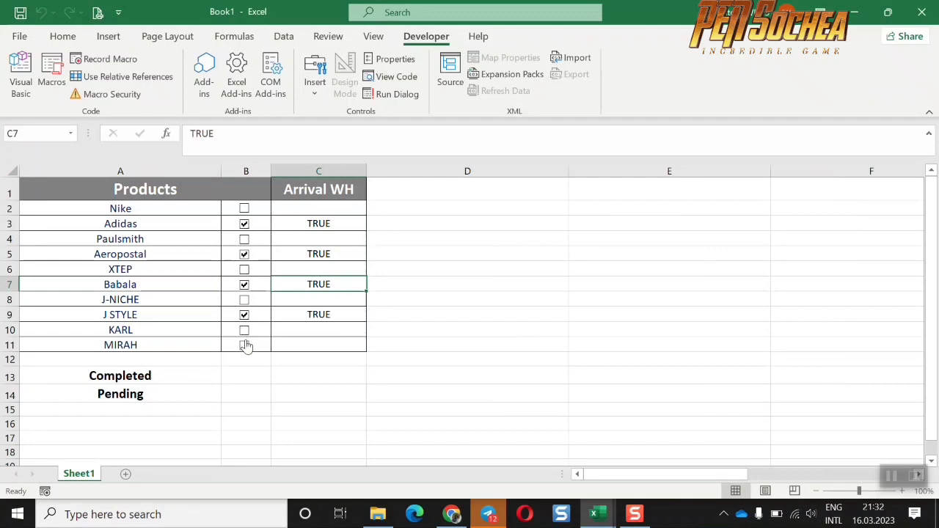
Step: Count the completed arrivals in B13 with the formula =COUNTIF(C2:C11,TRUE)
left_click(232, 376)
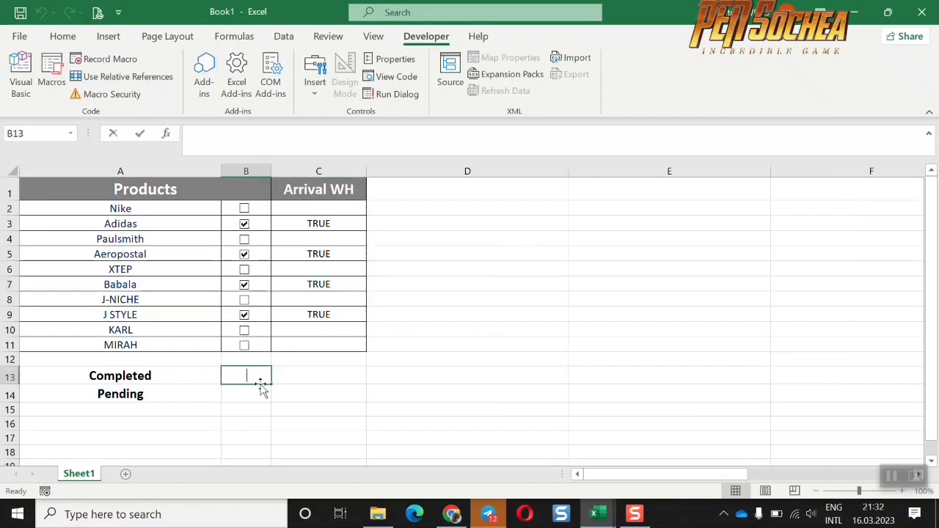
type("=C")
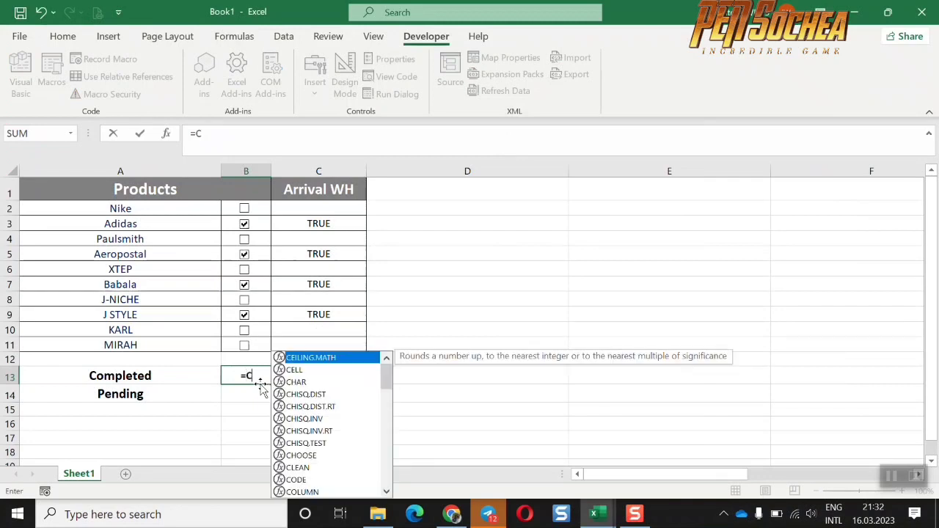
type("OUNTIF")
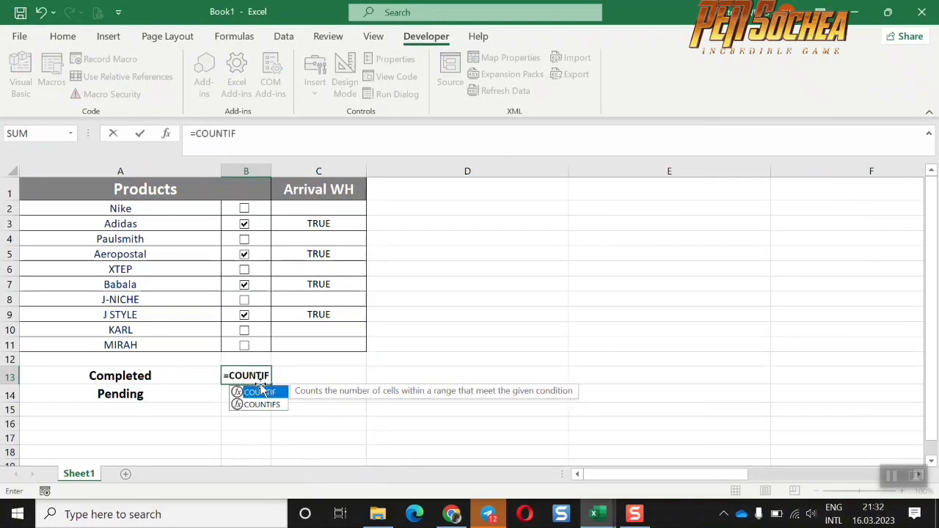
double_click(261, 392)
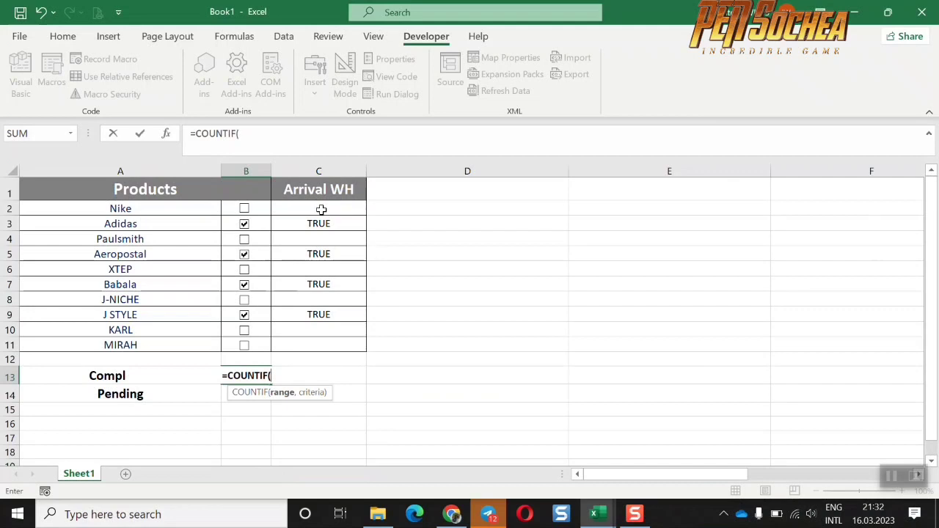
left_click_drag(321, 210, 327, 338)
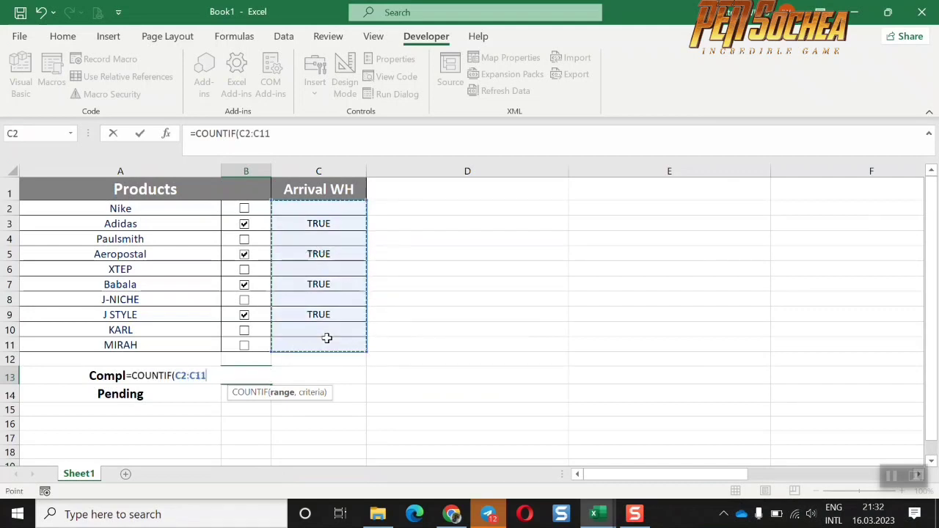
type(",T")
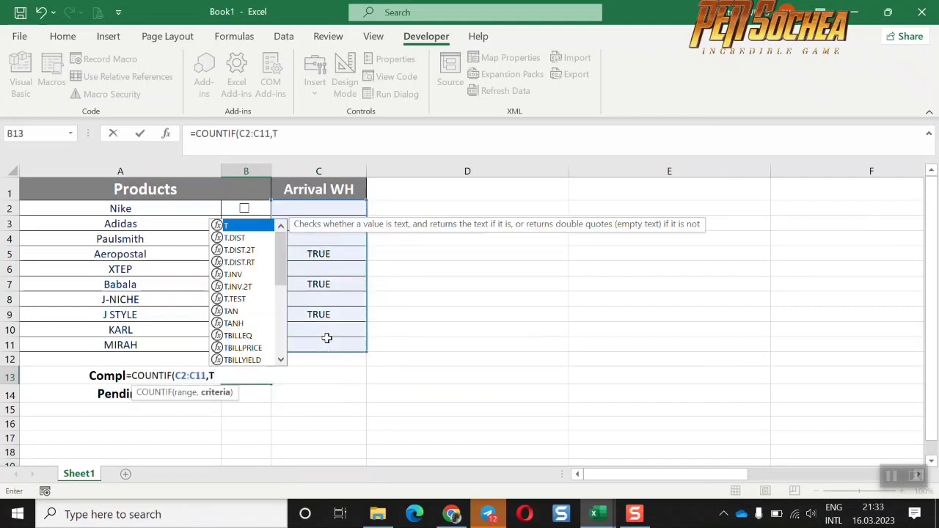
type("RUE)")
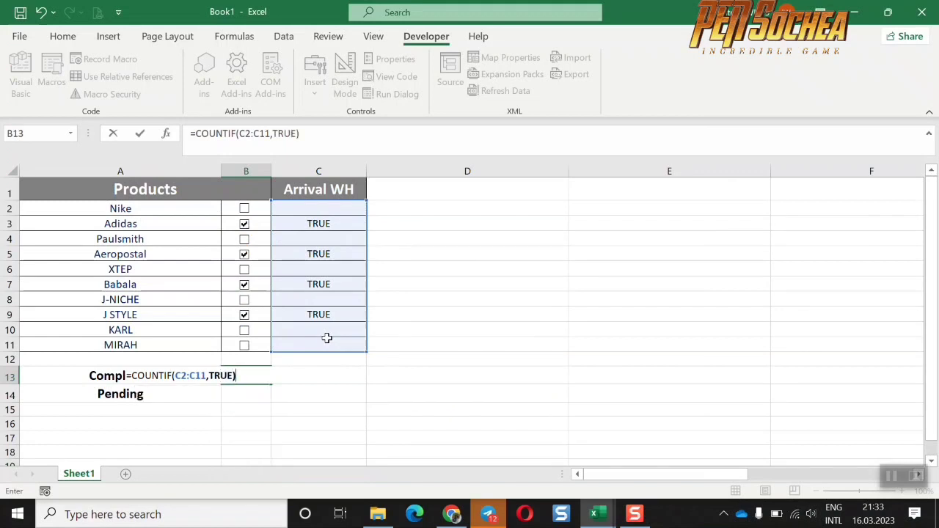
key("Return")
Step: Count the pending arrivals in B14 with the formula =COUNTIF(C2:C11,FALSE)
type("=")
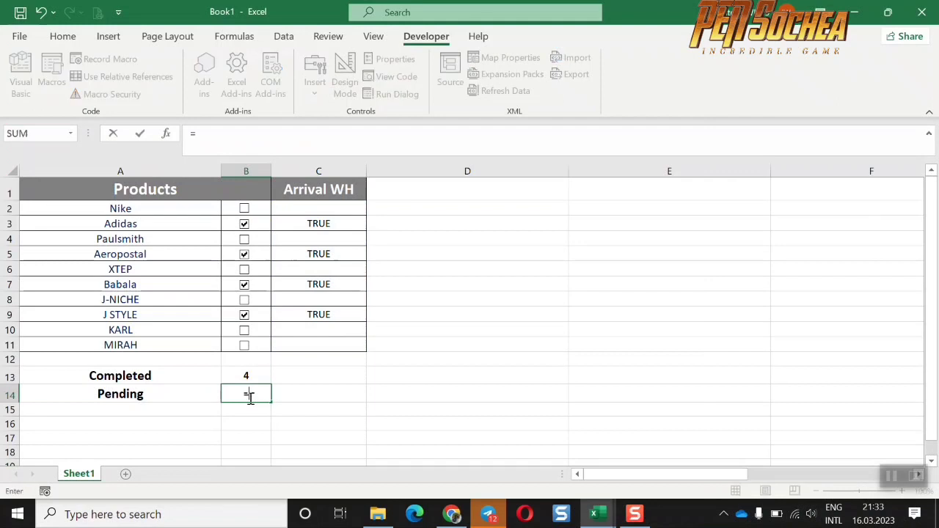
type("CO")
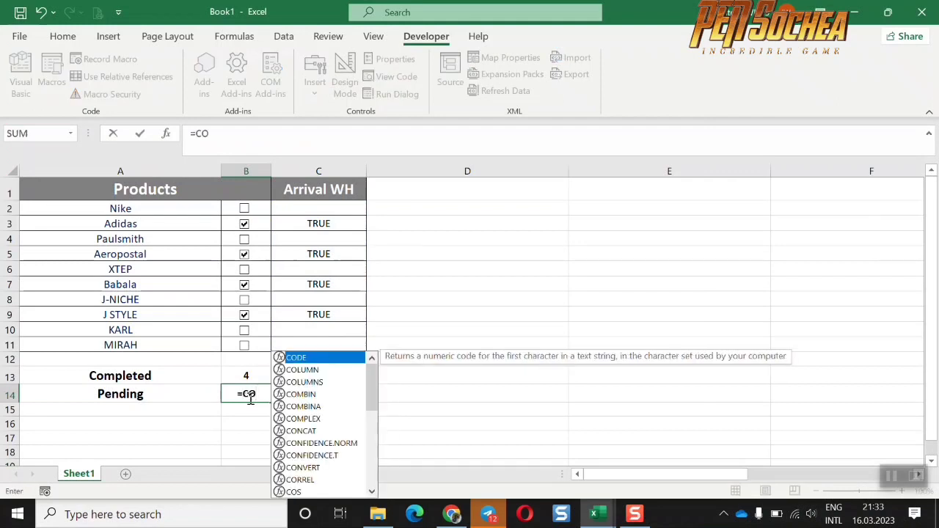
type("UNTIF")
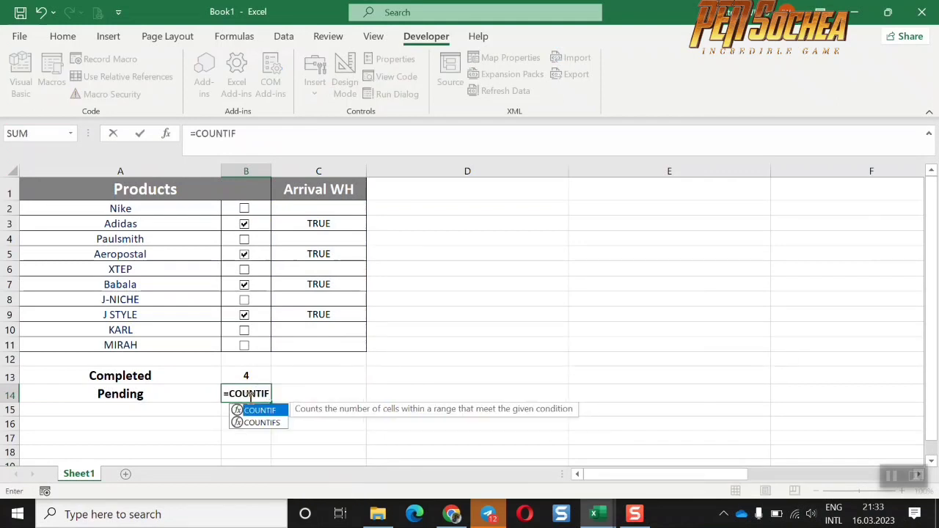
type("(")
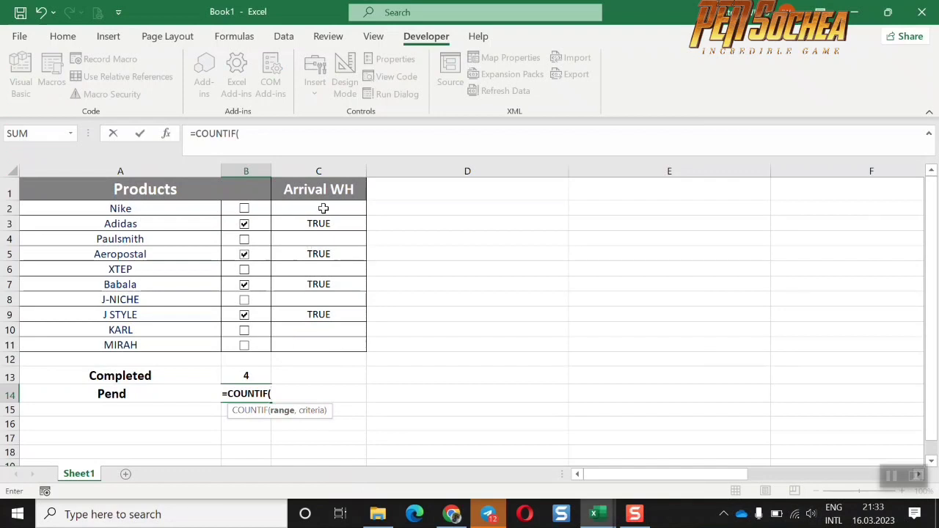
left_click_drag(323, 208, 332, 338)
type(")")
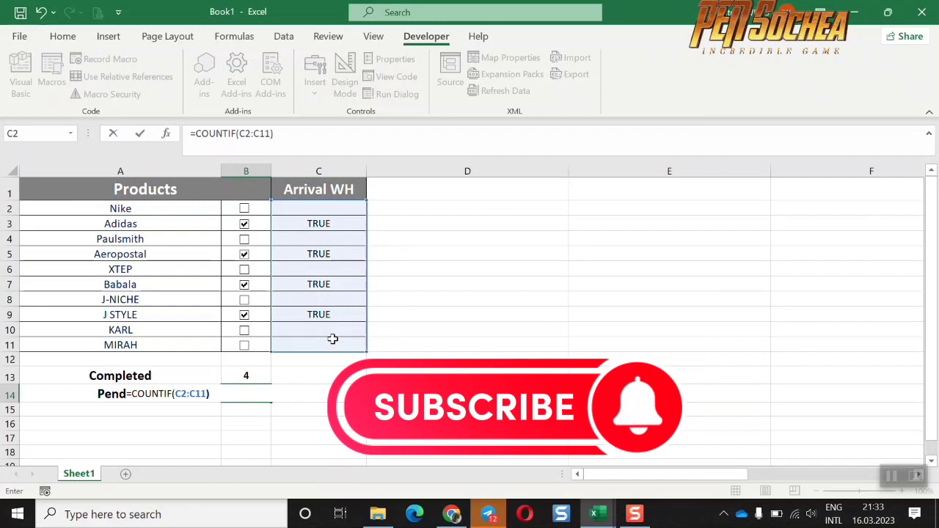
key("BackSpace")
type(",F")
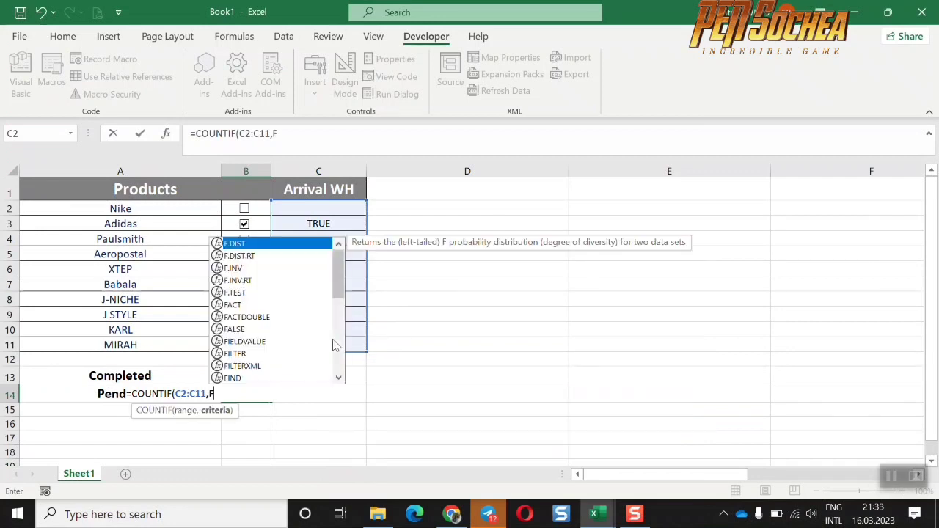
type("ALE")
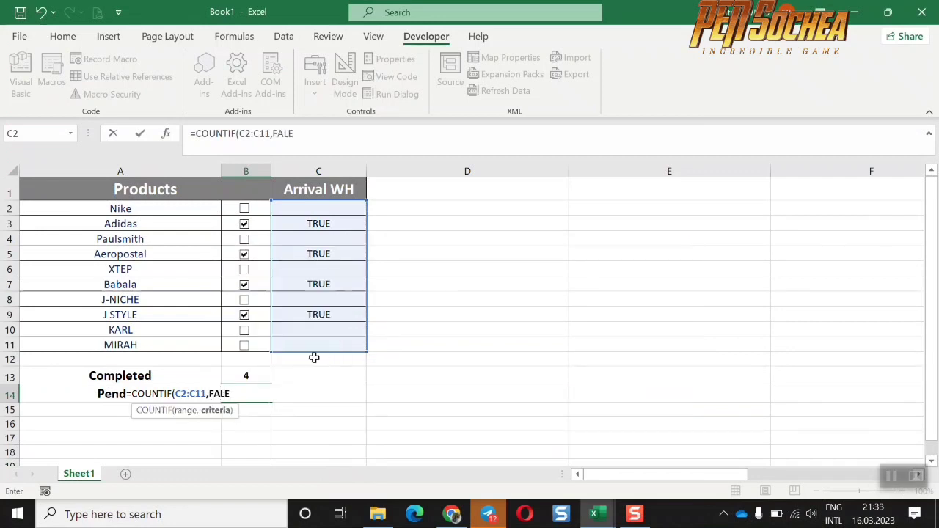
key("BackSpace")
type("S")
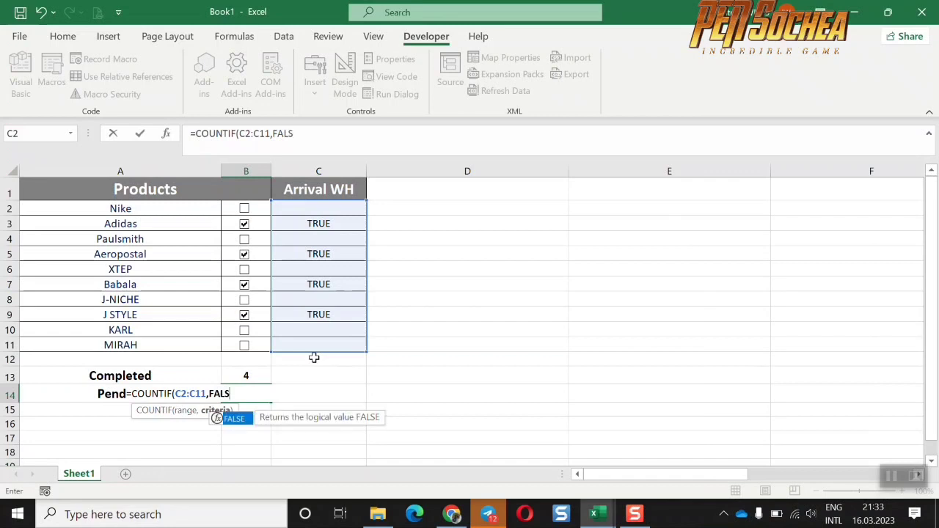
type("E")
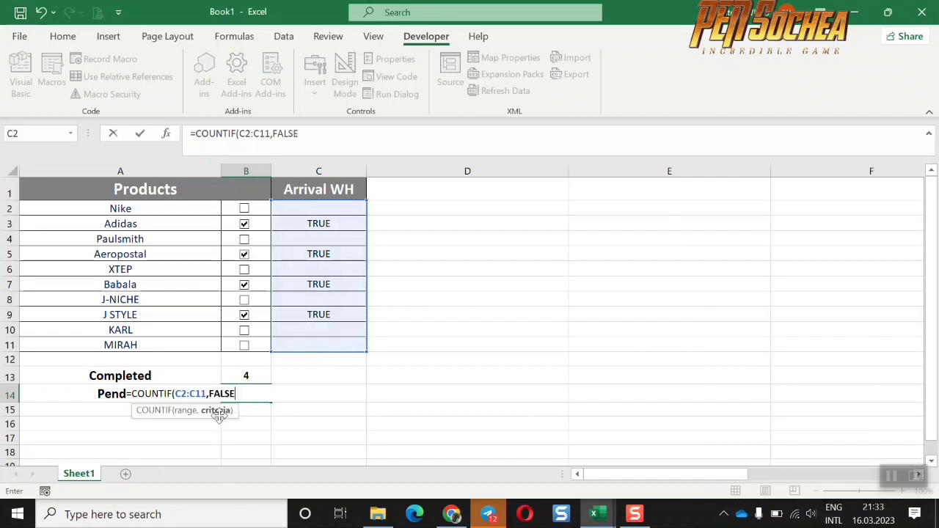
type(")")
key("Return")
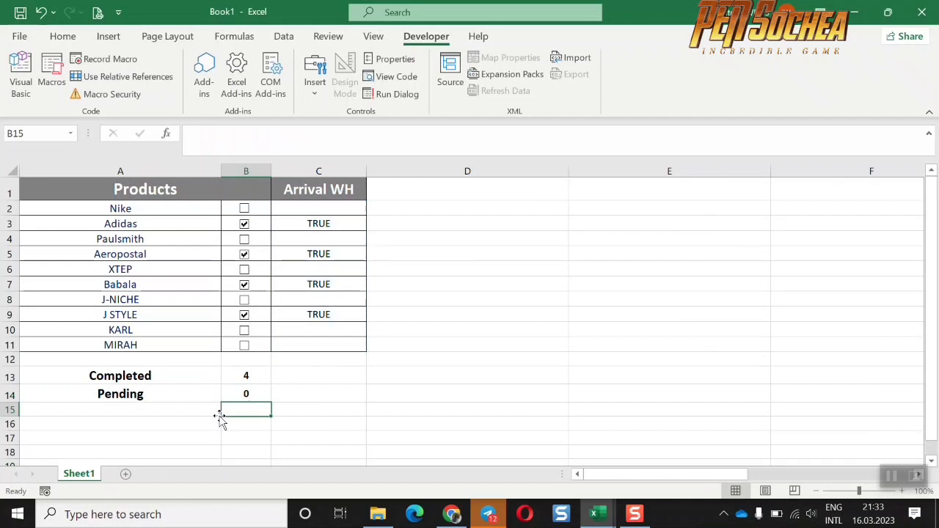
Step: Check the Pending count formula in B14 and the range it covers
left_click(257, 395)
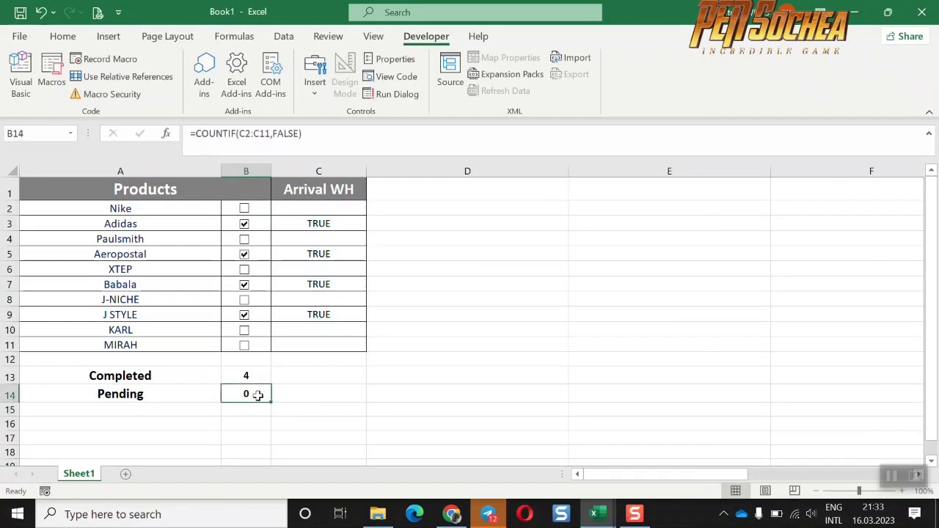
double_click(258, 395)
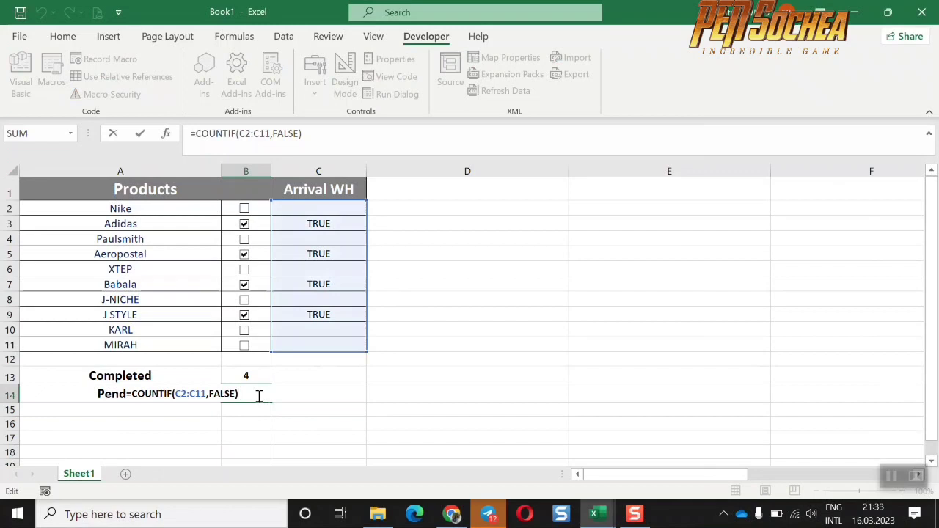
key("Return")
Step: Tick the remaining check boxes for Nike, Paulsmith, XTEP, J-NICHE, KARL and MIRAH
left_click(244, 209)
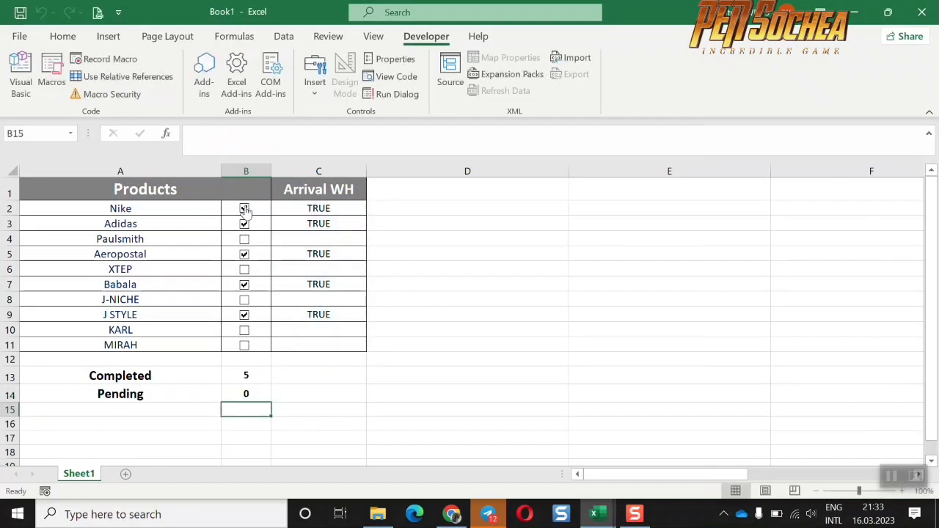
left_click(247, 241)
double_click(257, 395)
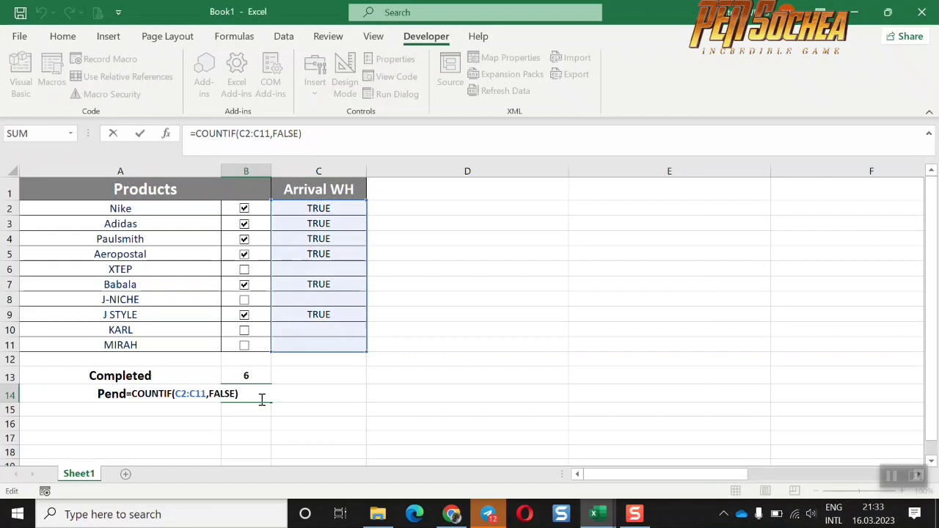
left_click(245, 269)
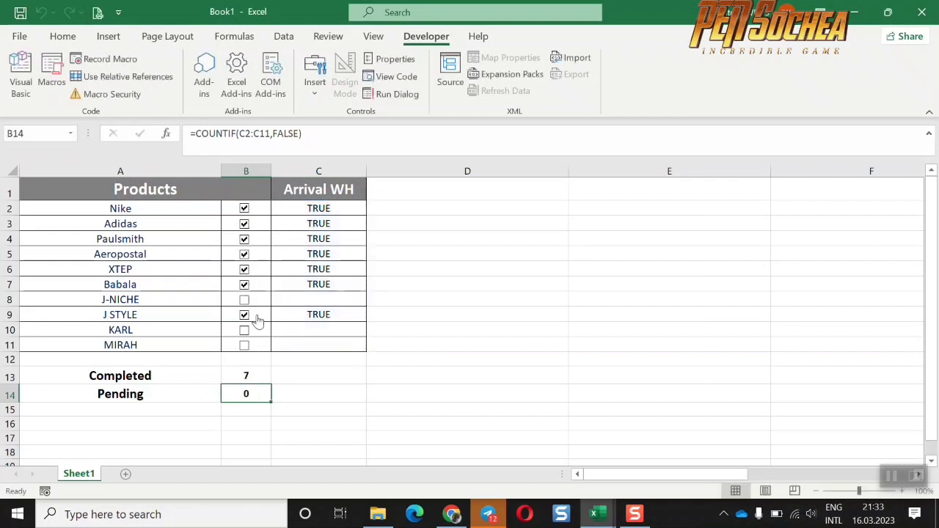
left_click(244, 300)
left_click(245, 331)
left_click(244, 346)
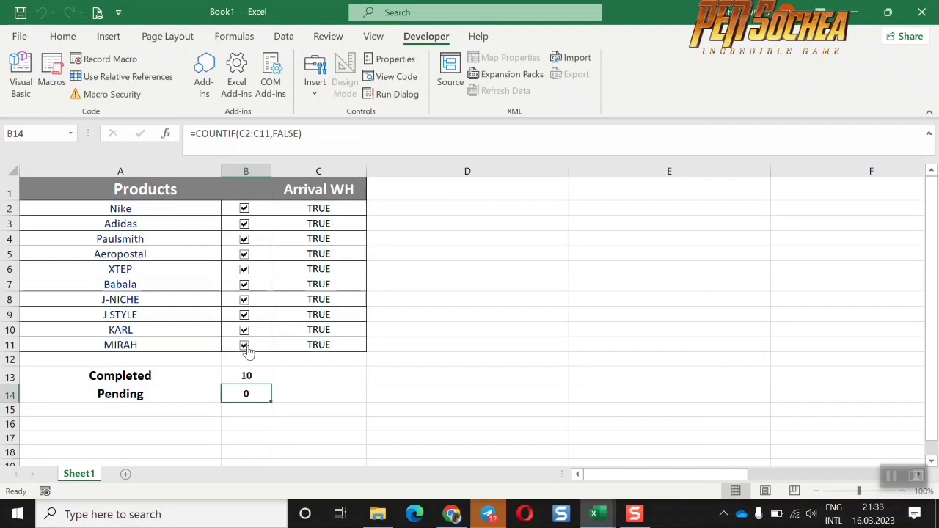
Step: Re-enter the Pending count in B14 as =COUNTIF(C2:C11,FALSE)
double_click(261, 395)
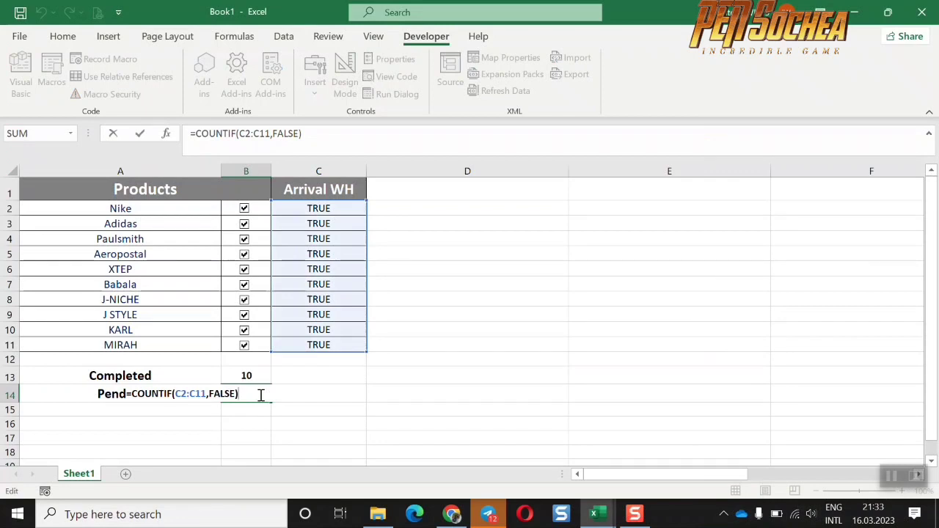
left_click(255, 375)
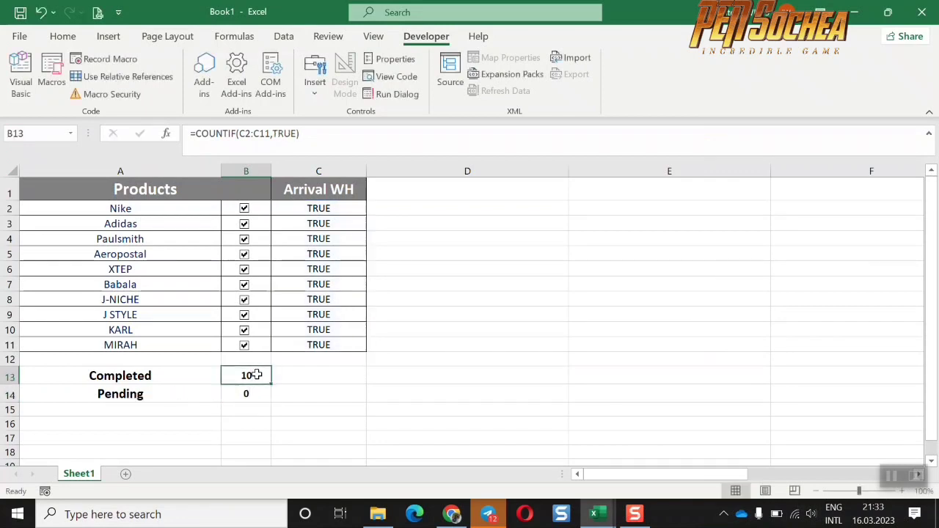
left_click(256, 392)
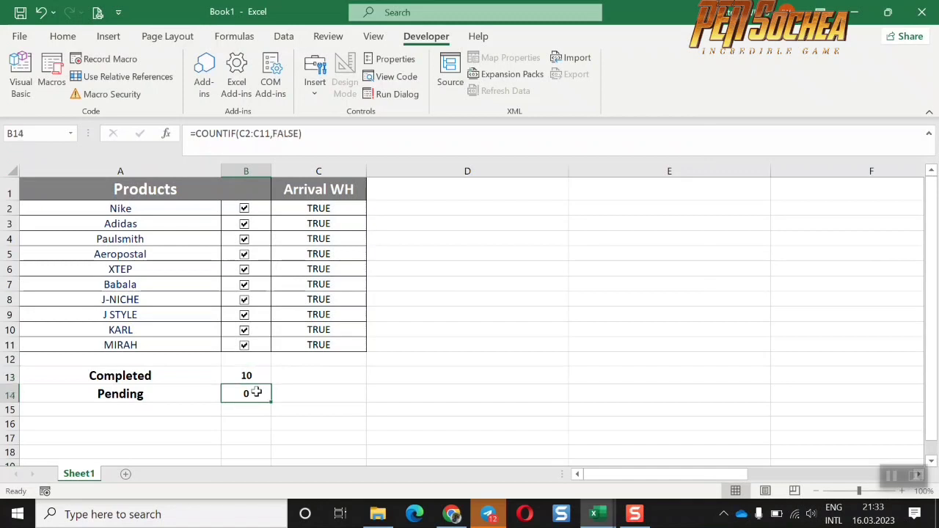
type("=C")
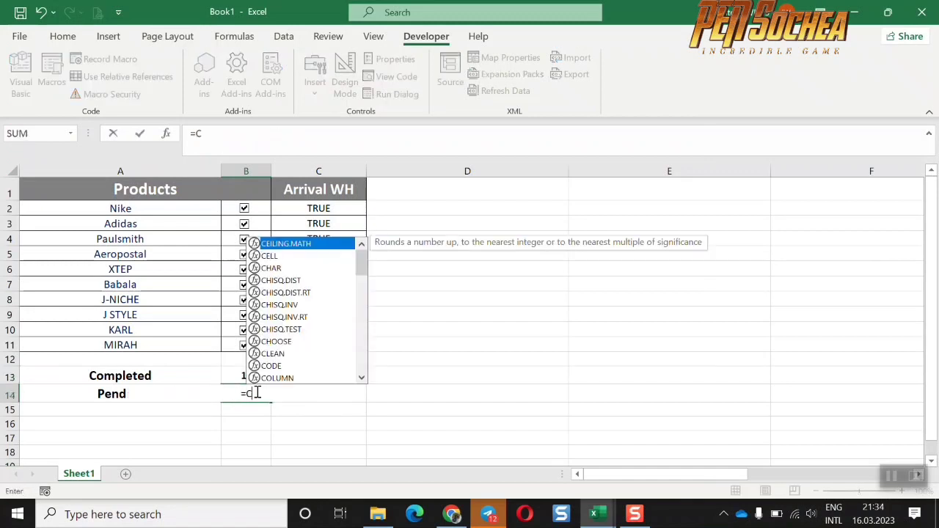
type("OUNT")
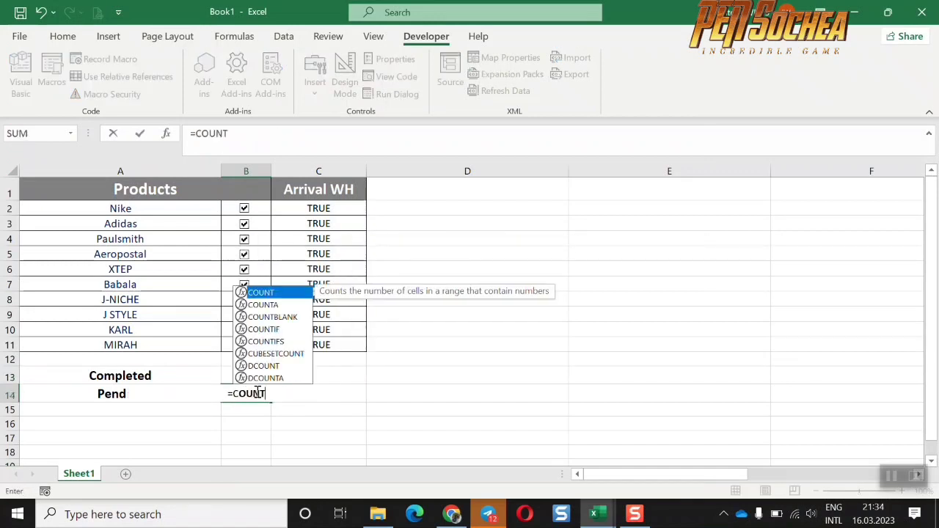
type("IF(")
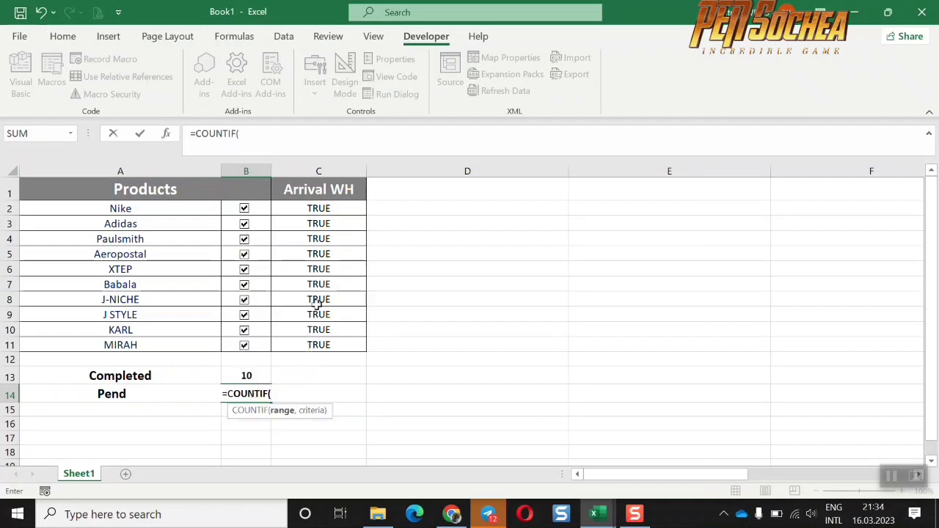
left_click_drag(324, 203, 339, 341)
type("F")
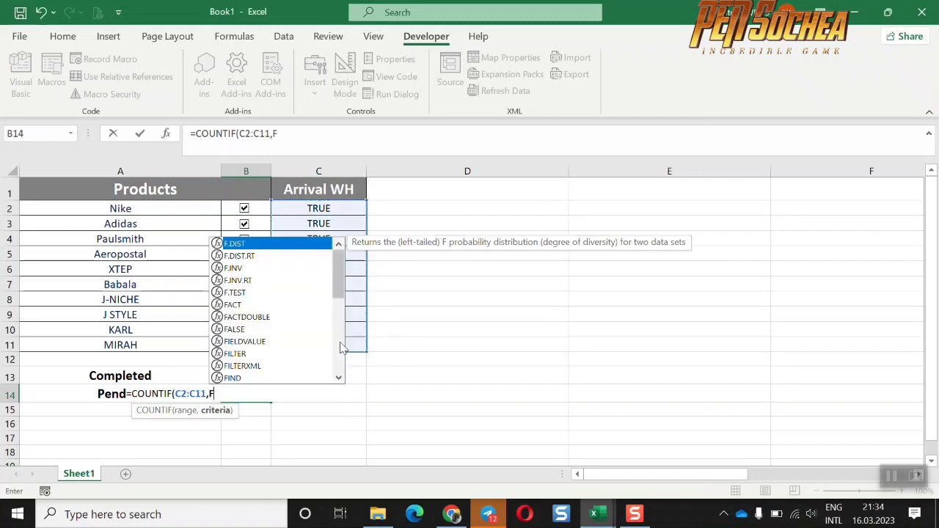
type("ALSE")
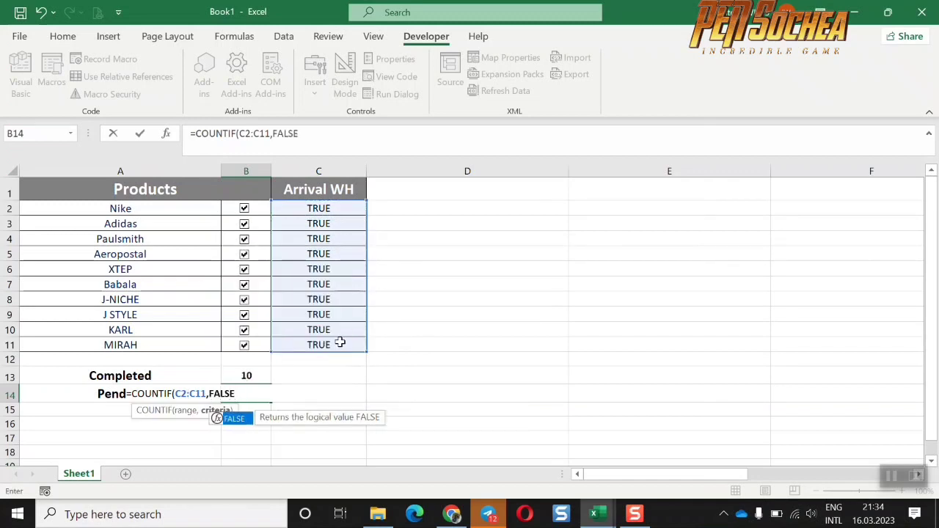
type(")")
key("Return")
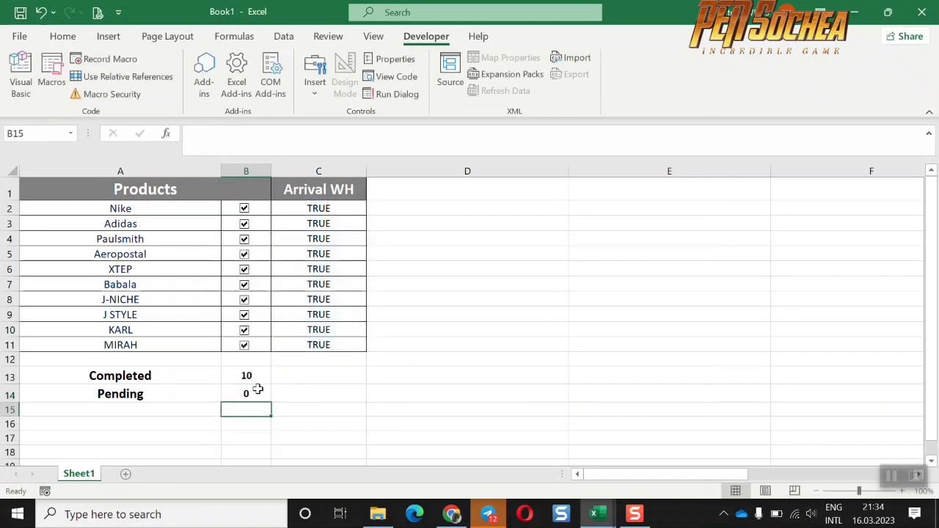
Step: Untick the check boxes for J STYLE, J-NICHE, Babala, Aeropostal, Paulsmith and Adidas
left_click(245, 315)
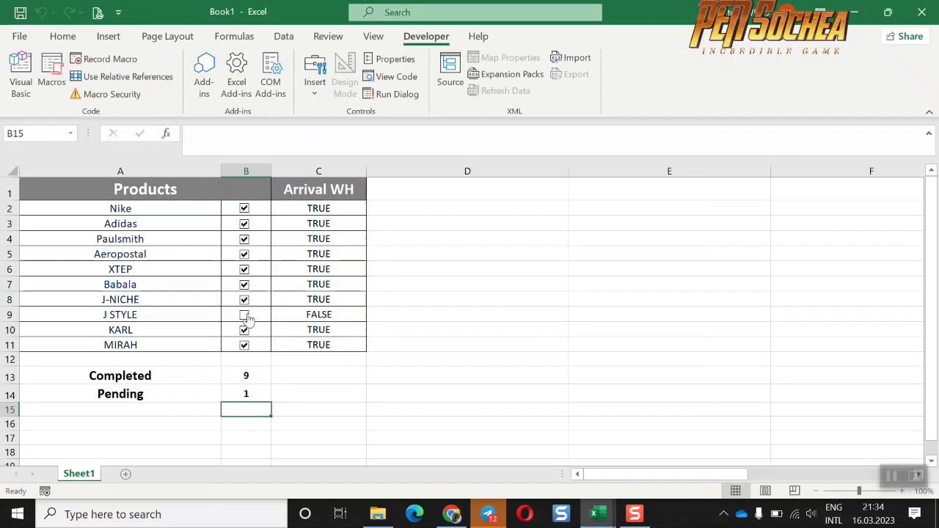
left_click(246, 300)
left_click(246, 285)
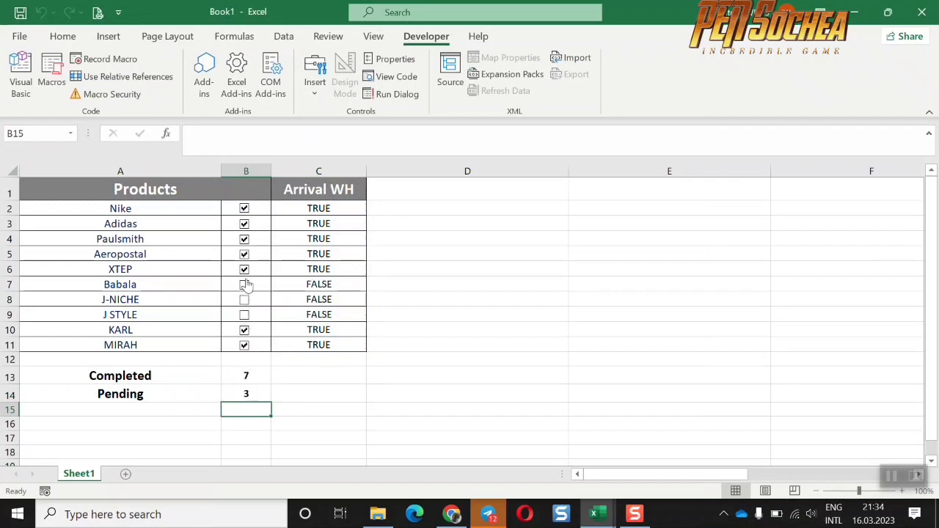
left_click(244, 255)
left_click(245, 241)
left_click(245, 225)
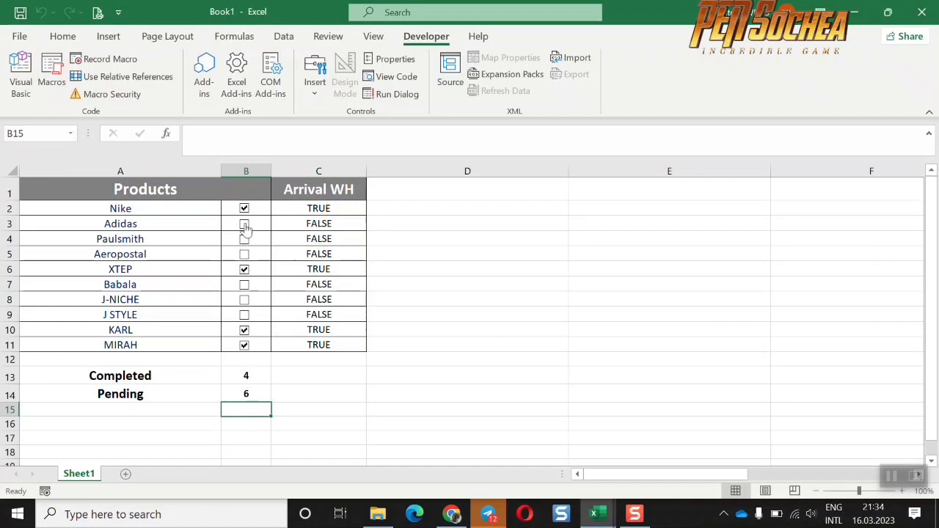
Step: Compare the Completed and Pending totals in B13 and B14 with the Arrival WH values
left_click(316, 285)
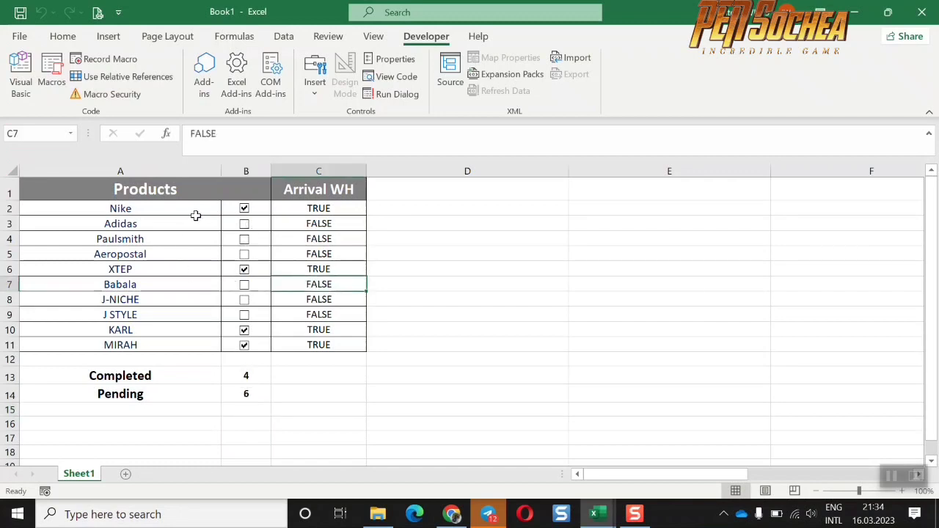
left_click(259, 378)
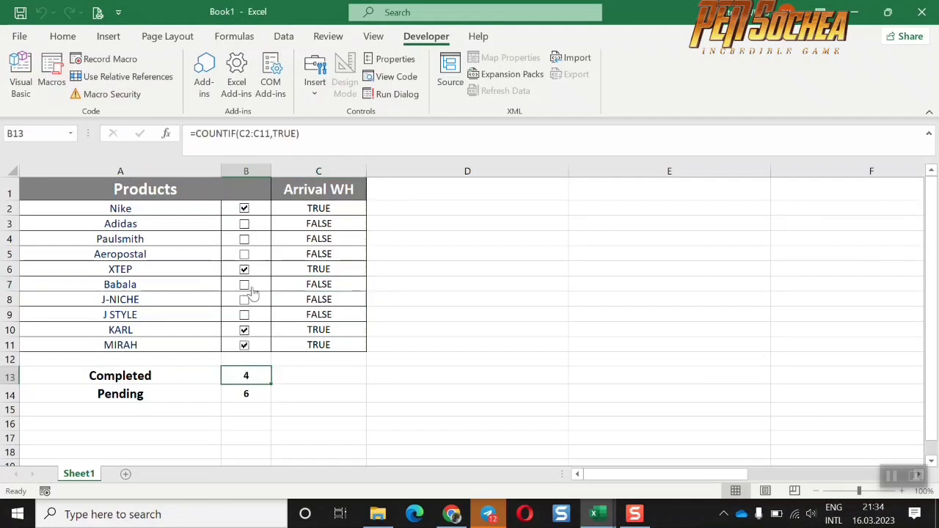
left_click(246, 389)
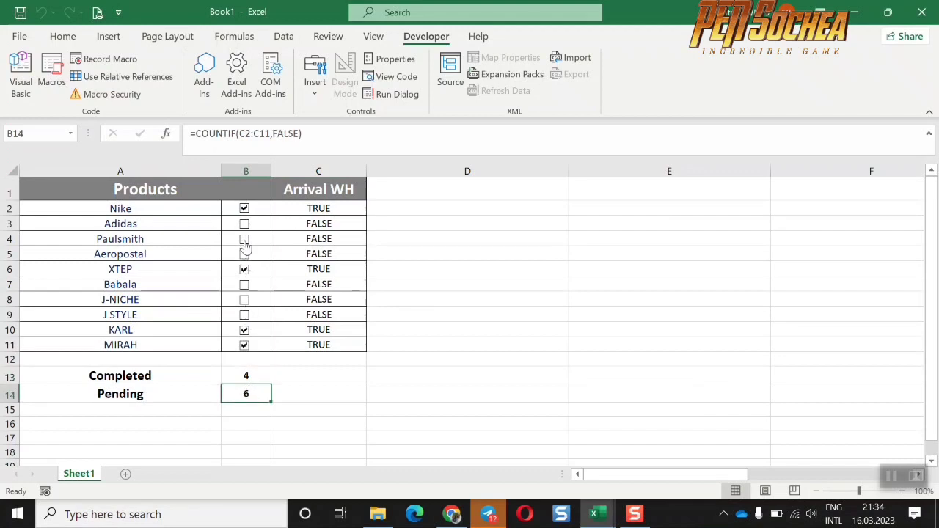
left_click(193, 252)
left_click(248, 393)
Step: Start a new conditional formatting rule for the product names in A2:A11 that uses a formula to determine which cells to format
left_click(167, 210)
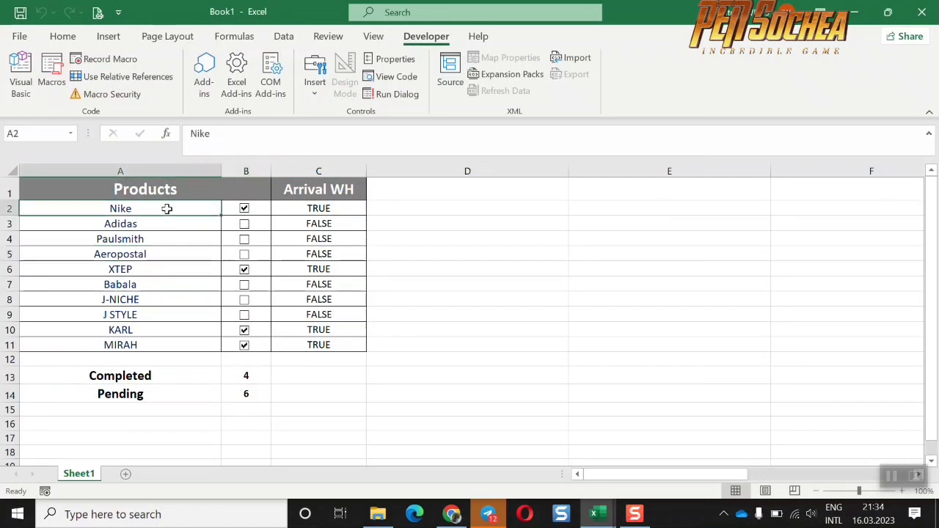
left_click_drag(167, 216, 171, 342)
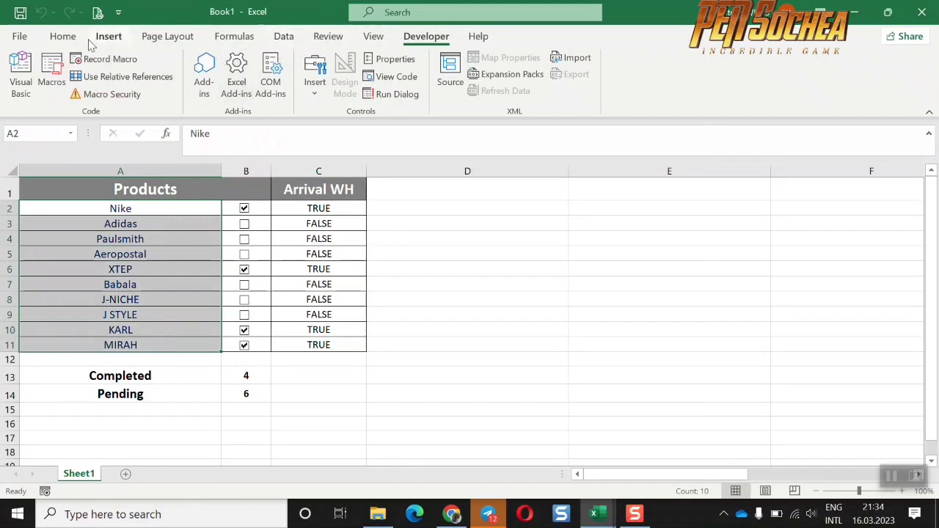
left_click(63, 37)
left_click(568, 85)
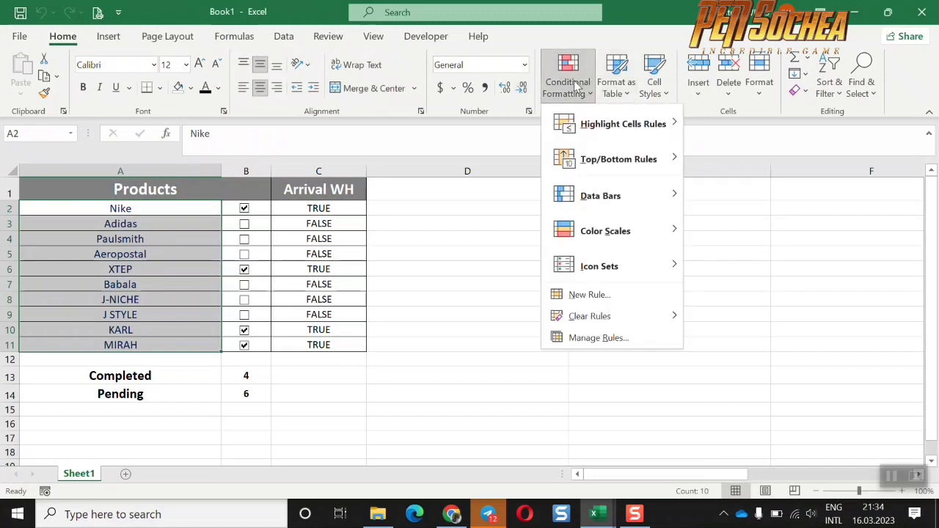
left_click(598, 339)
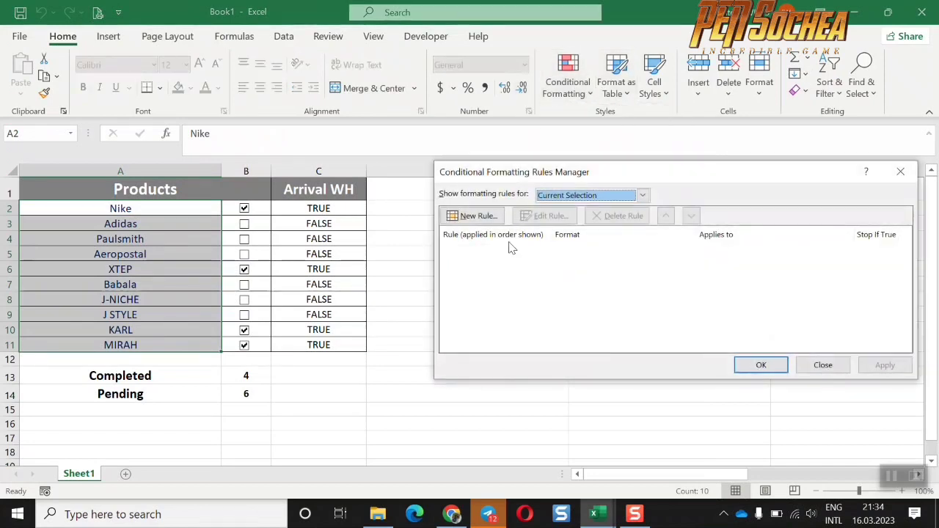
left_click(476, 216)
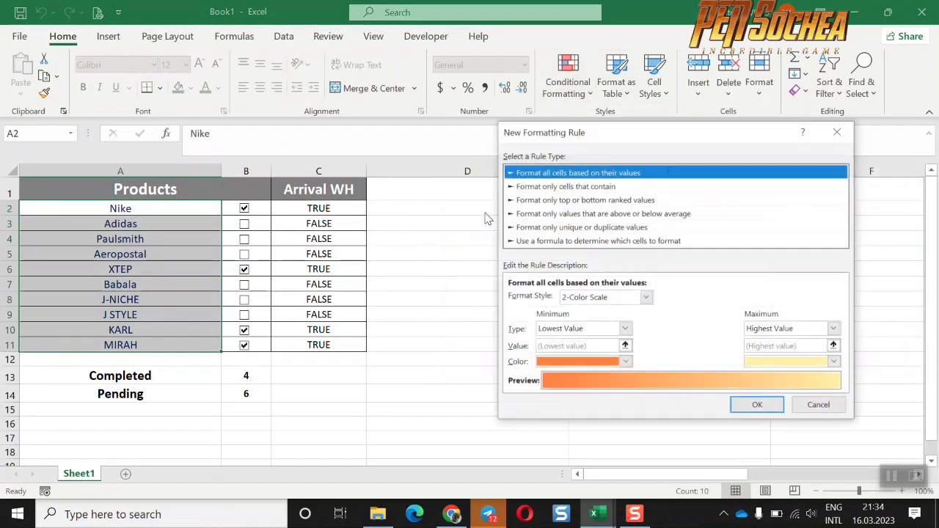
left_click(580, 241)
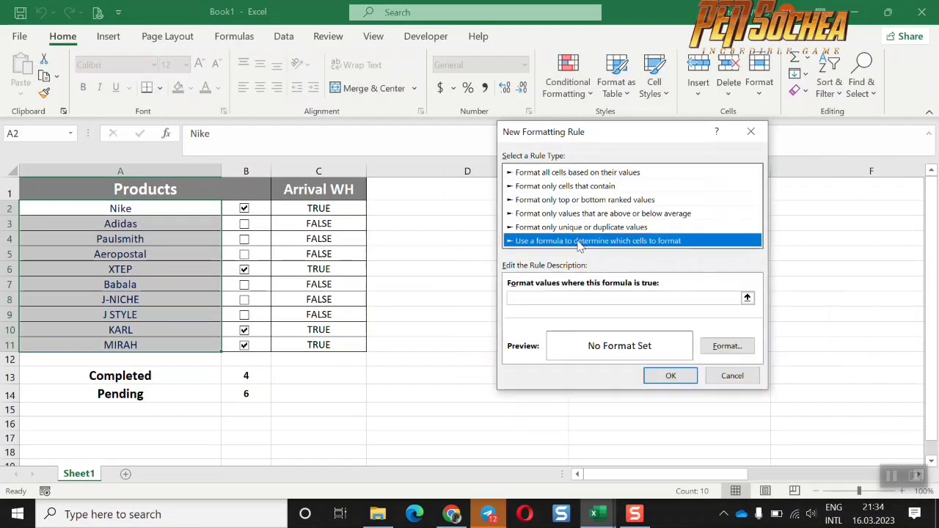
Step: Set the formatting rule's formula to =$C2:C$11=TRUE
left_click(577, 301)
left_click_drag(354, 205, 352, 341)
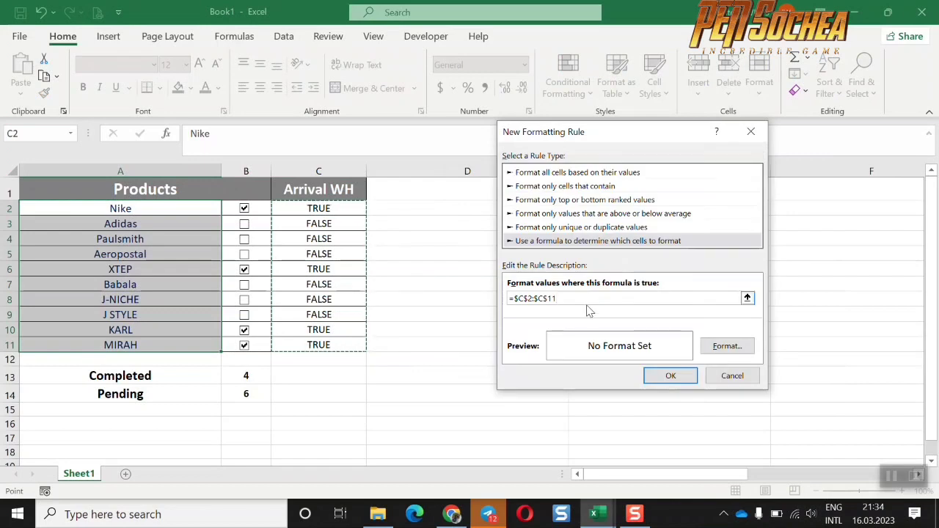
left_click(527, 299)
key("BackSpace")
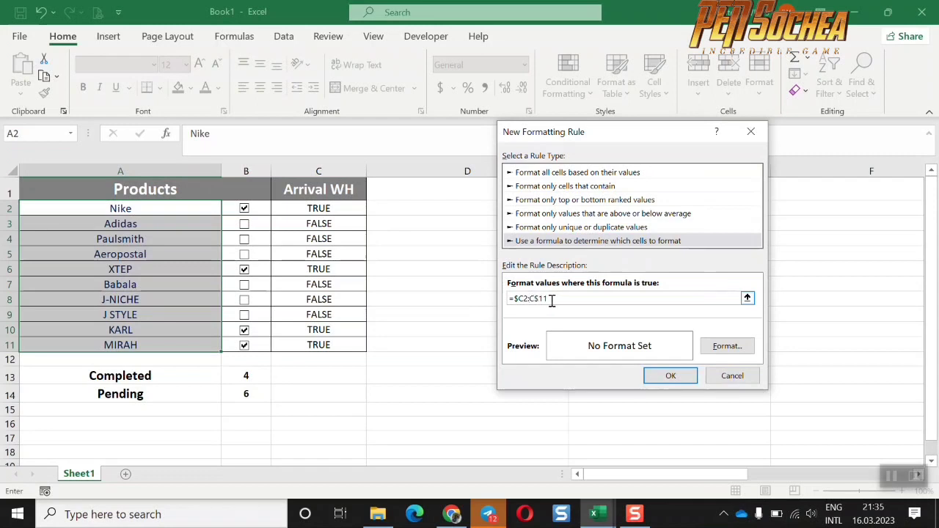
type("TRUE")
Step: Give the rule a strikethrough font effect and apply it to the product names
left_click(723, 350)
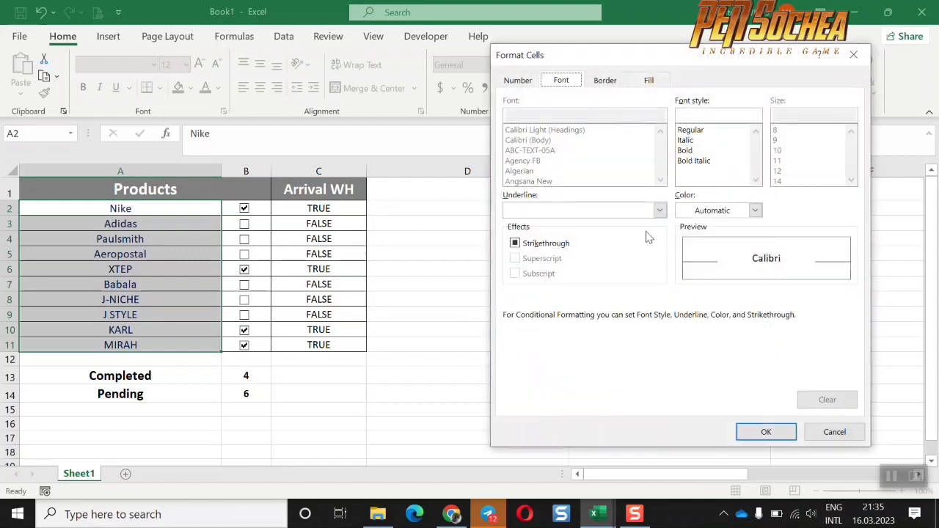
left_click(565, 247)
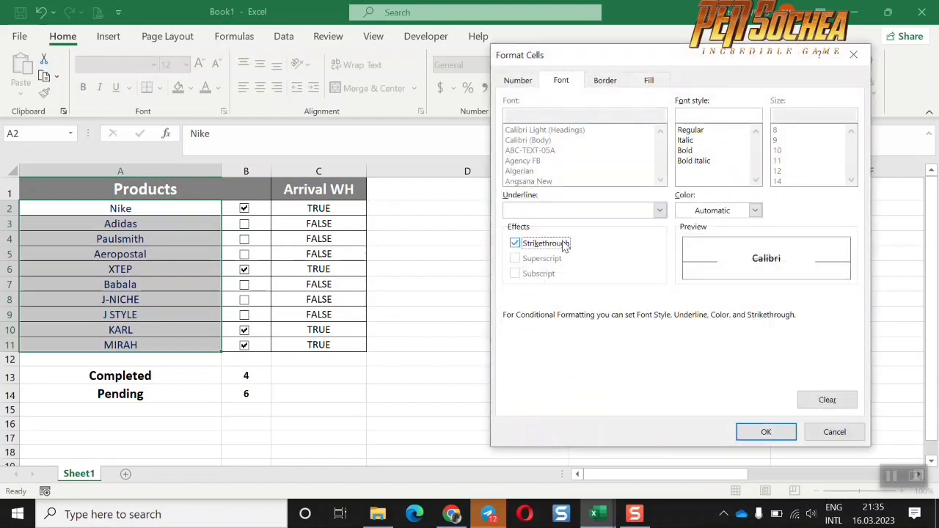
left_click(768, 433)
left_click(672, 376)
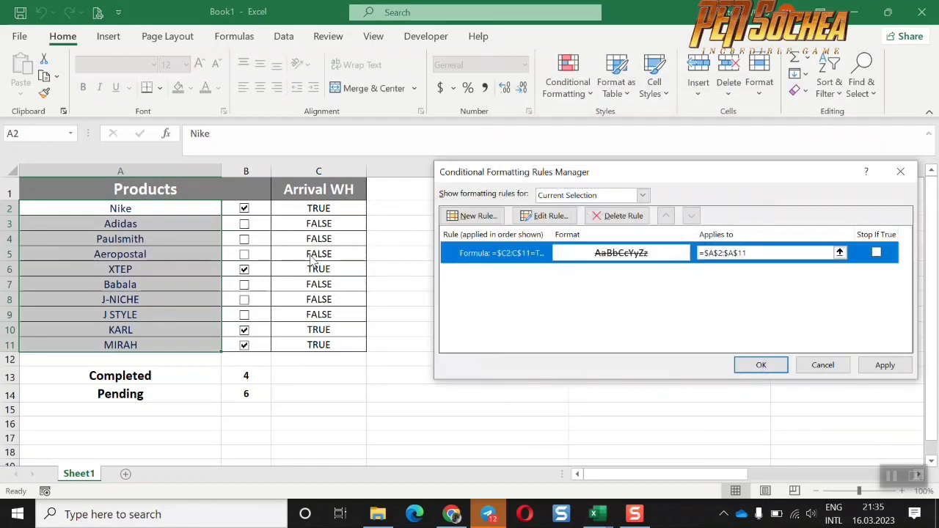
left_click(880, 364)
left_click(773, 364)
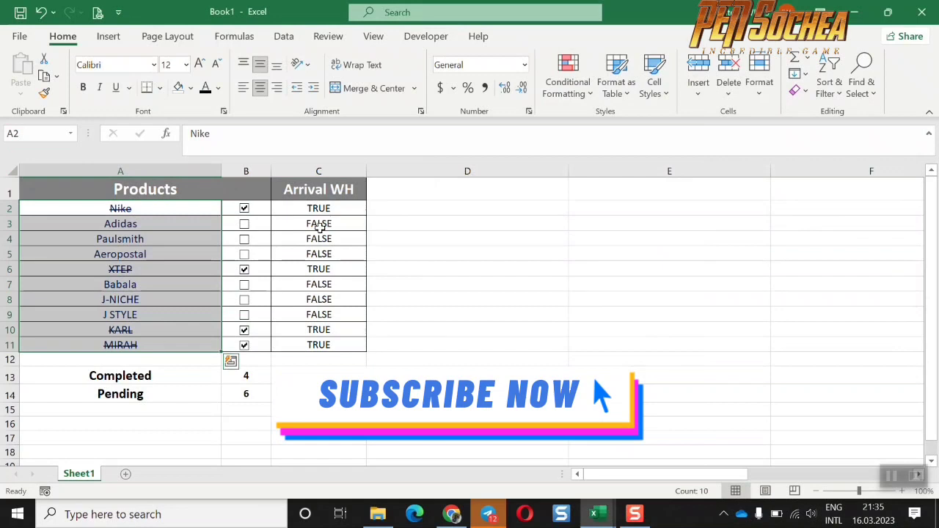
Step: Untick the check boxes for XTEP, KARL, Nike and MIRAH
left_click(245, 270)
left_click(244, 330)
left_click(244, 208)
left_click_drag(373, 282, 251, 350)
left_click(244, 345)
left_click(417, 239)
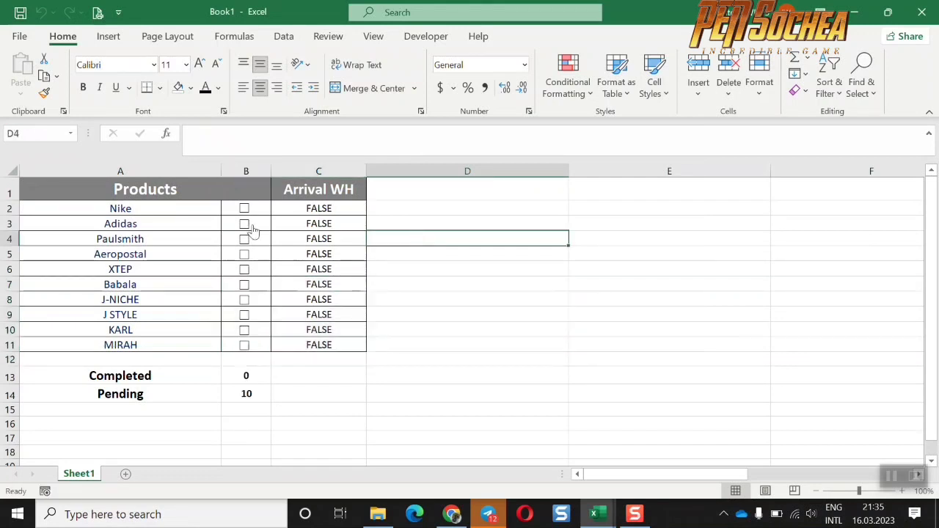
left_click(146, 206)
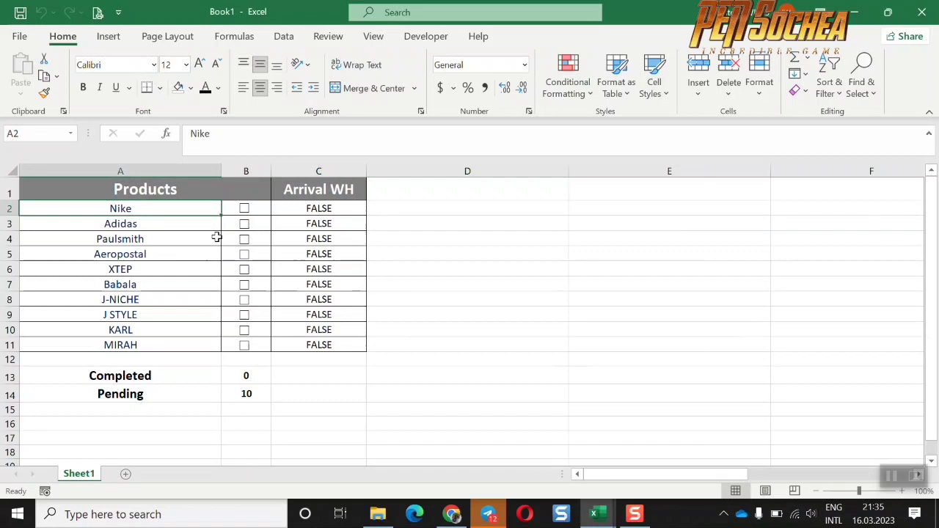
Step: Tick the check boxes for Nike, Babala, Aeropostal and MIRAH
left_click(244, 210)
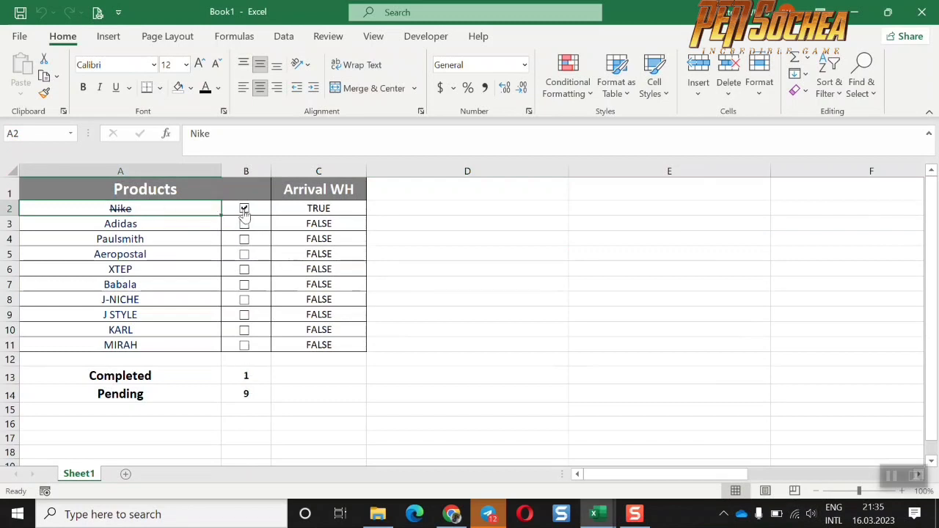
left_click(245, 286)
left_click(244, 255)
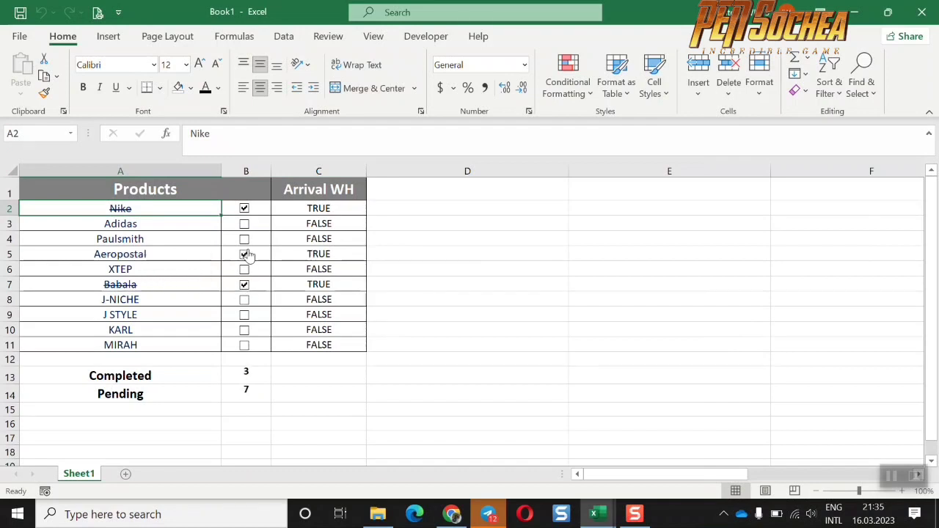
left_click(245, 346)
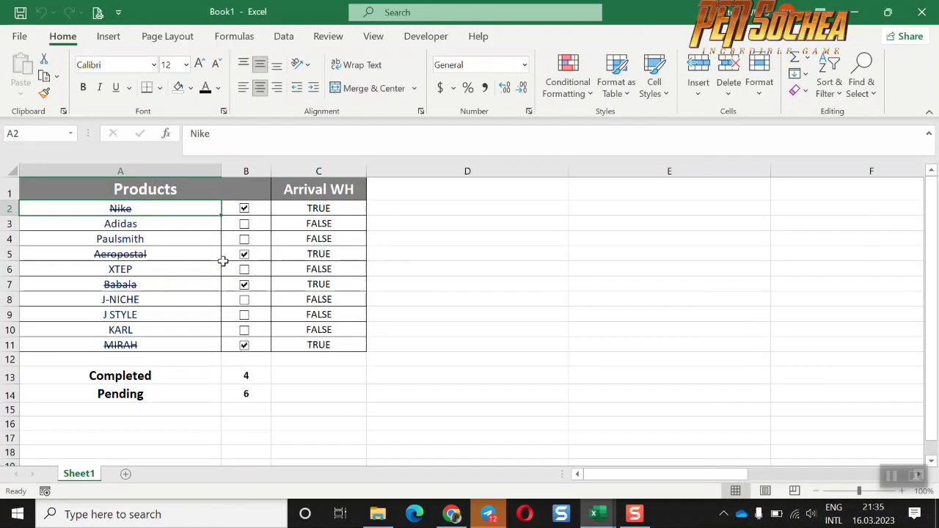
Step: Hide the TRUE and FALSE values in C2:C11 by setting their font colour to white
left_click_drag(319, 209, 317, 345)
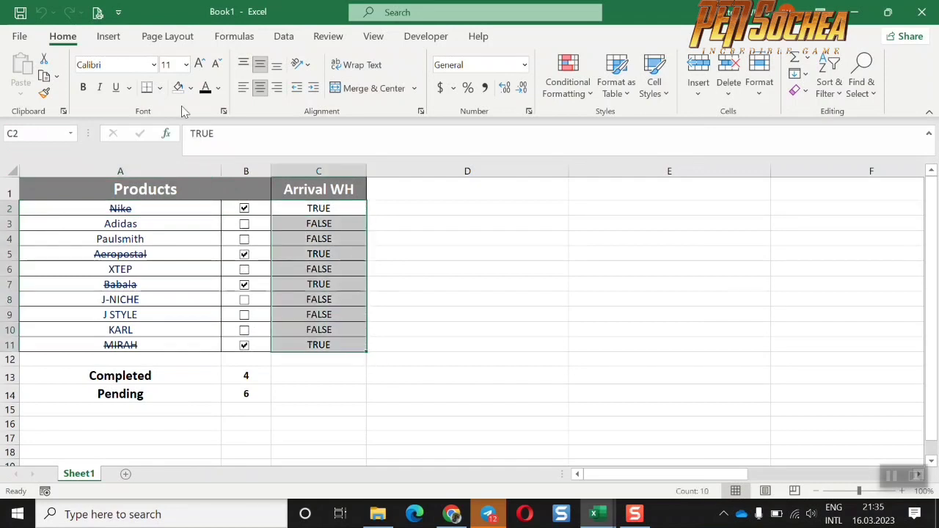
left_click(218, 88)
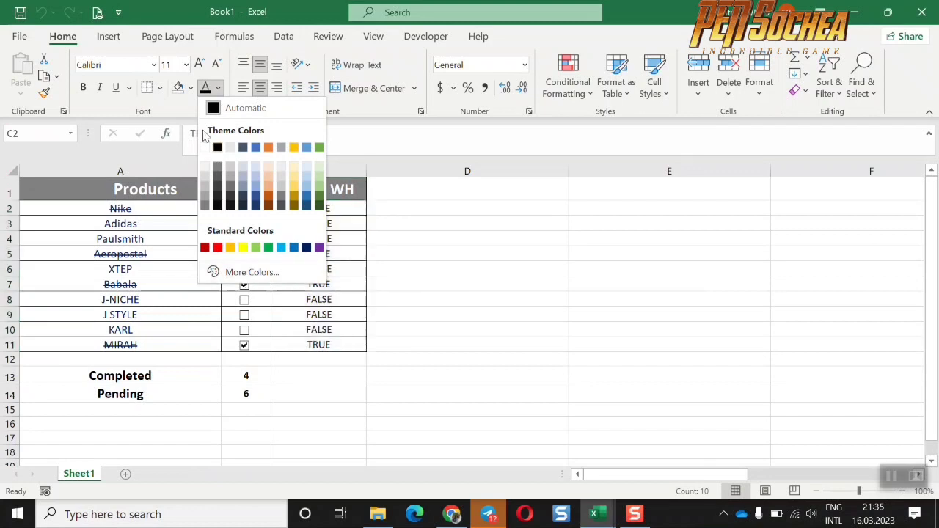
left_click(206, 148)
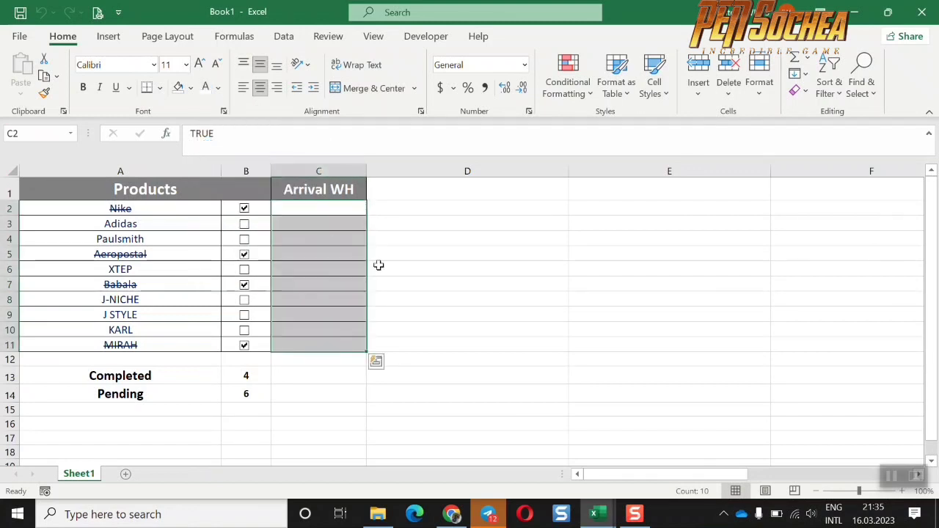
left_click(377, 266)
Step: Tick the check boxes for Paulsmith and Adidas
left_click(245, 240)
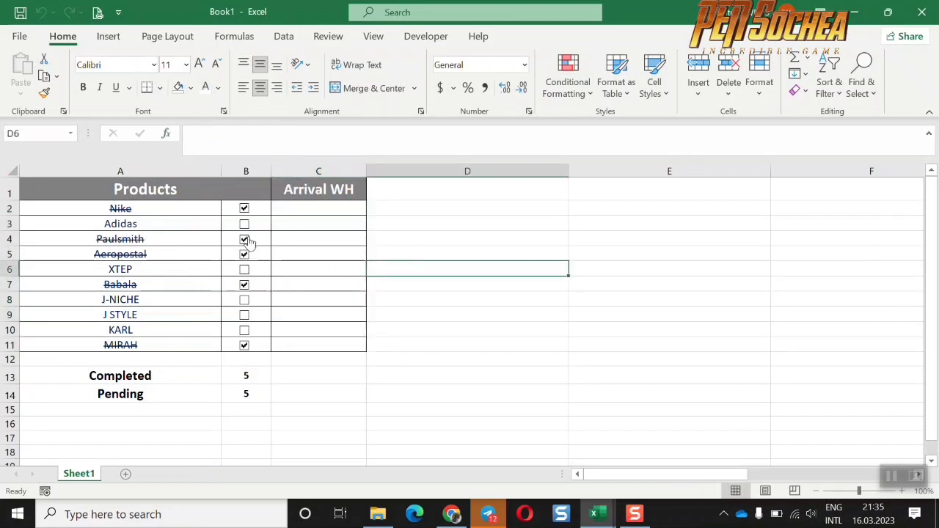
left_click(244, 224)
left_click(208, 252)
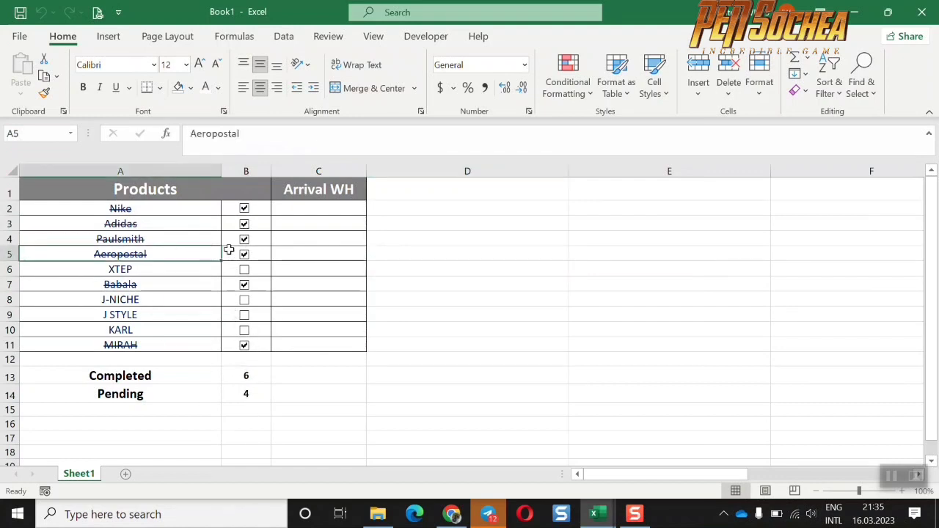
left_click(342, 190)
left_click(306, 304)
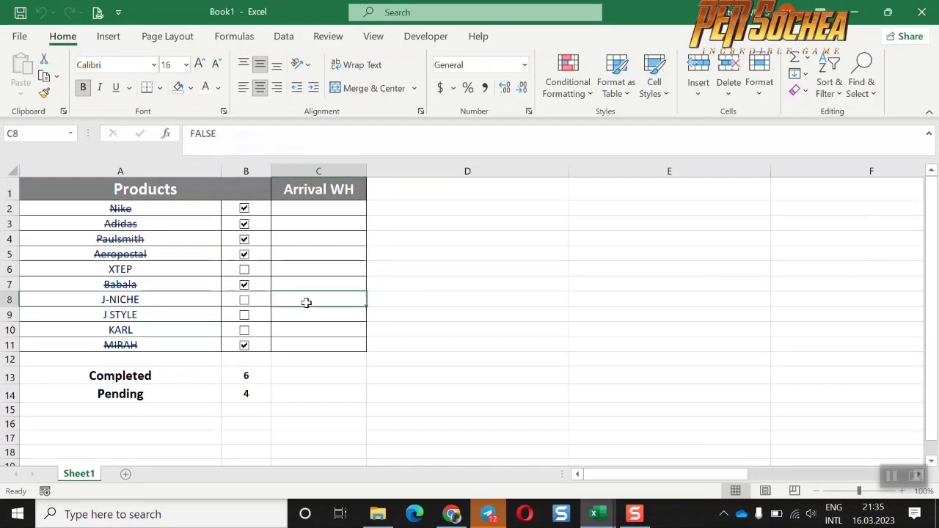